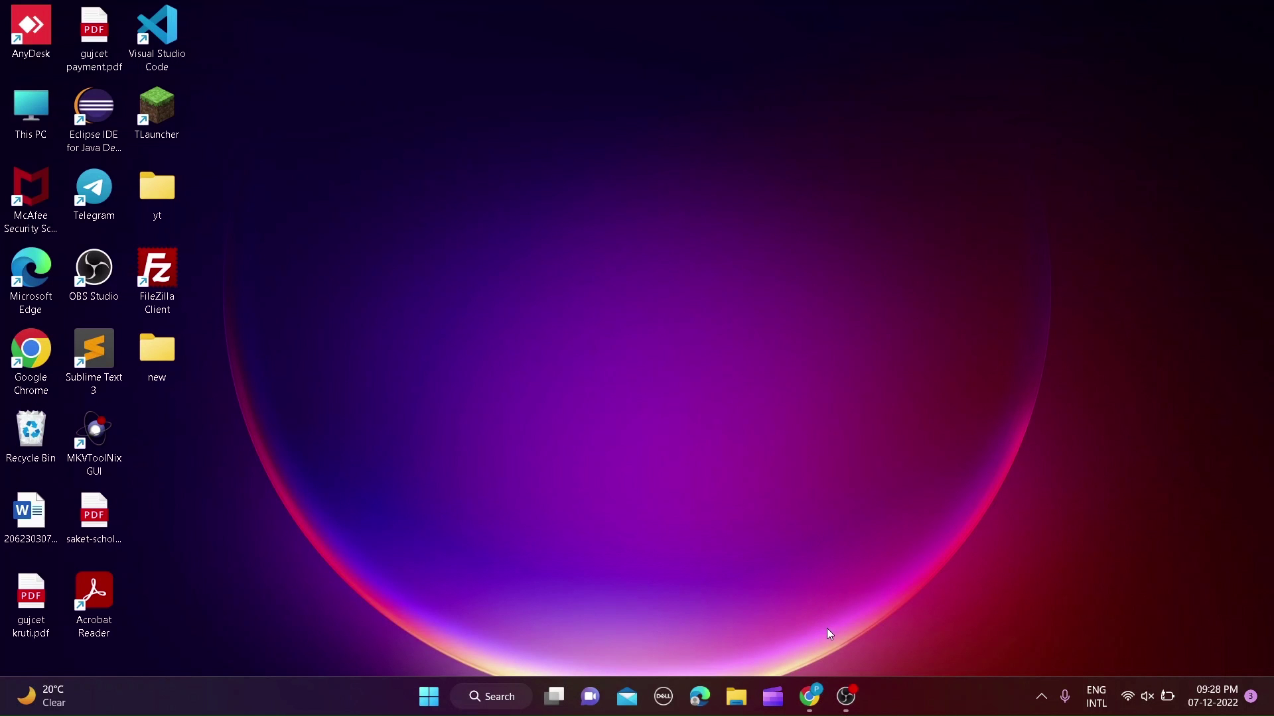
- Restore the browser and view My Domains listing 4xstar.ml, 4xstar.tk and 4xstar.cf
click(812, 695)
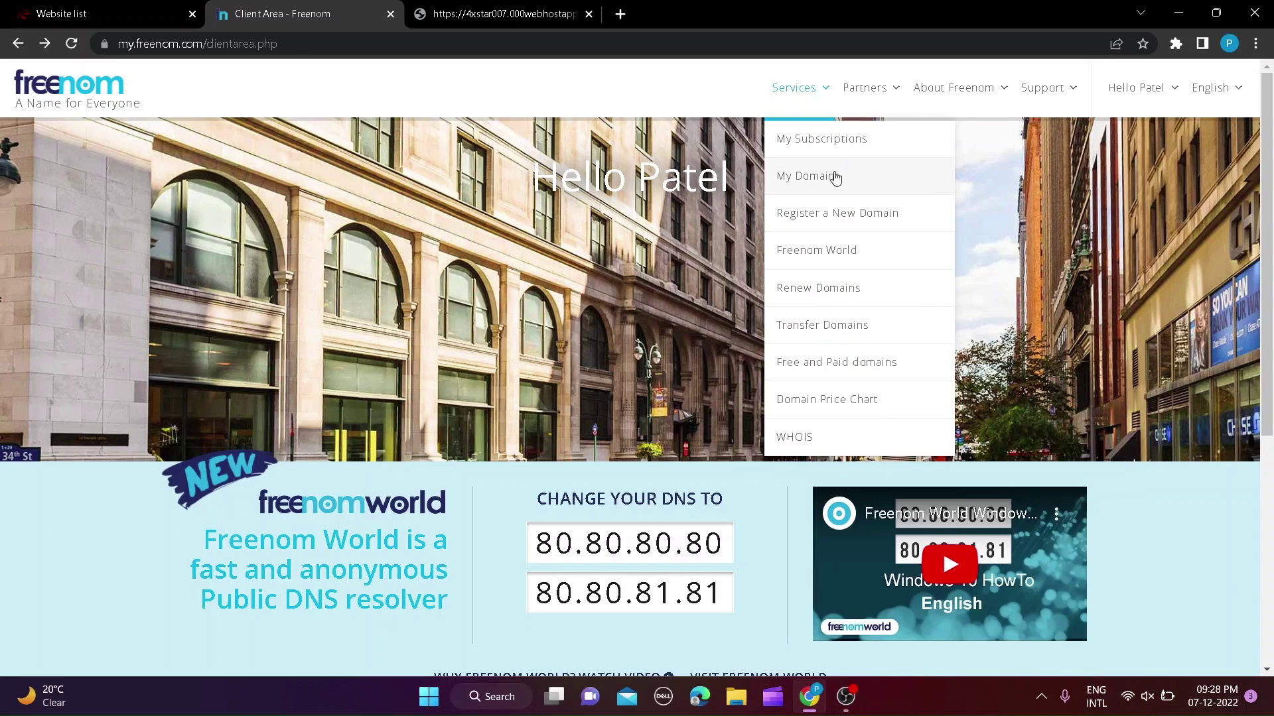
mouse_move(794, 88)
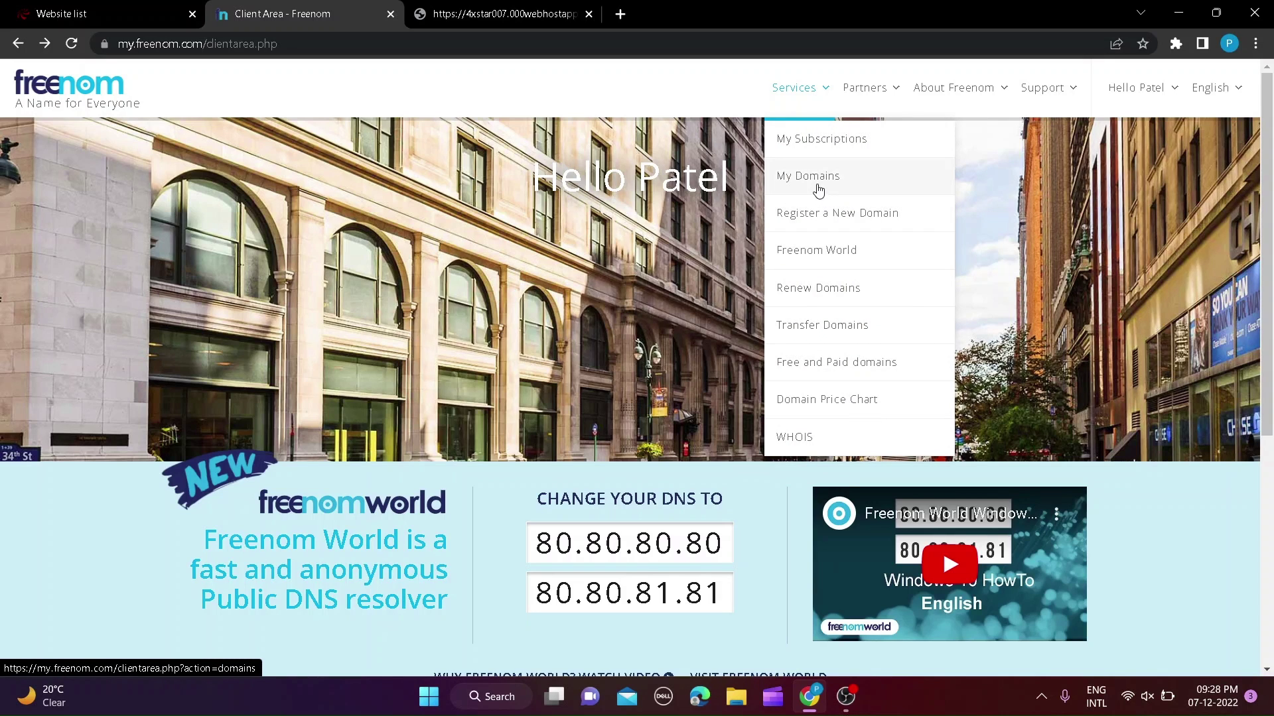
click(817, 180)
scroll(576, 428, down, 2)
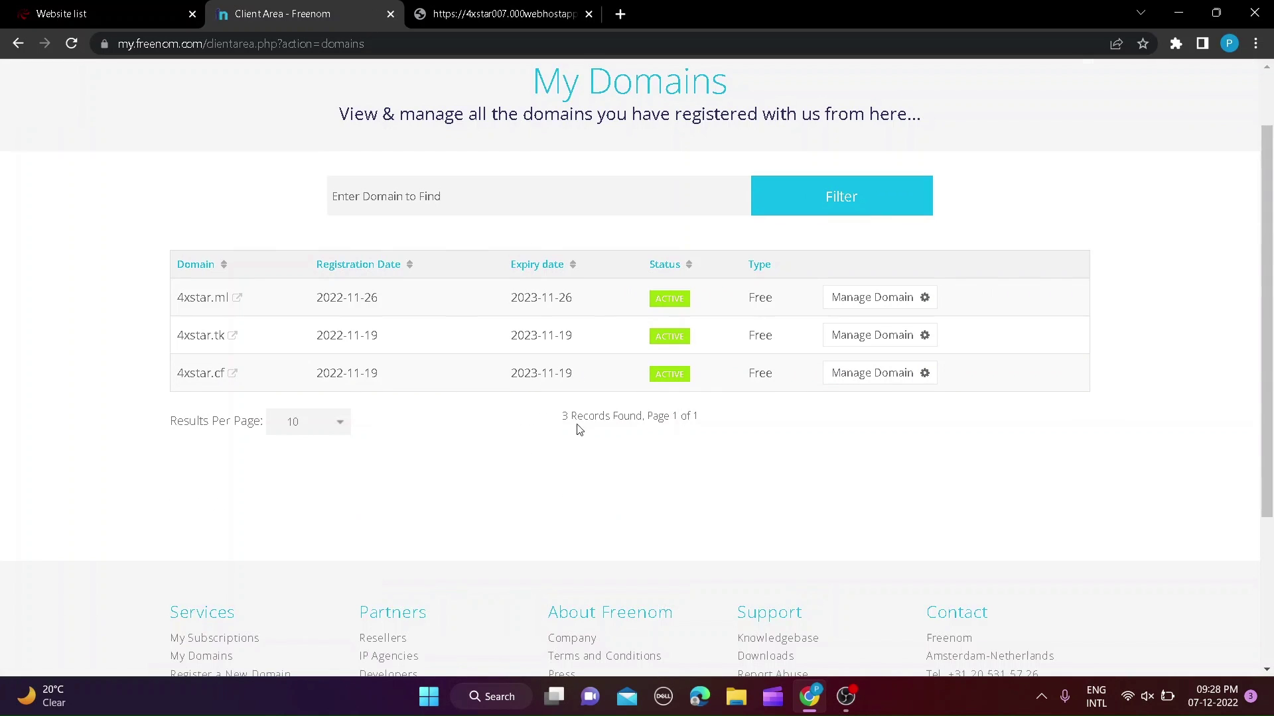
scroll(649, 216, up, 2)
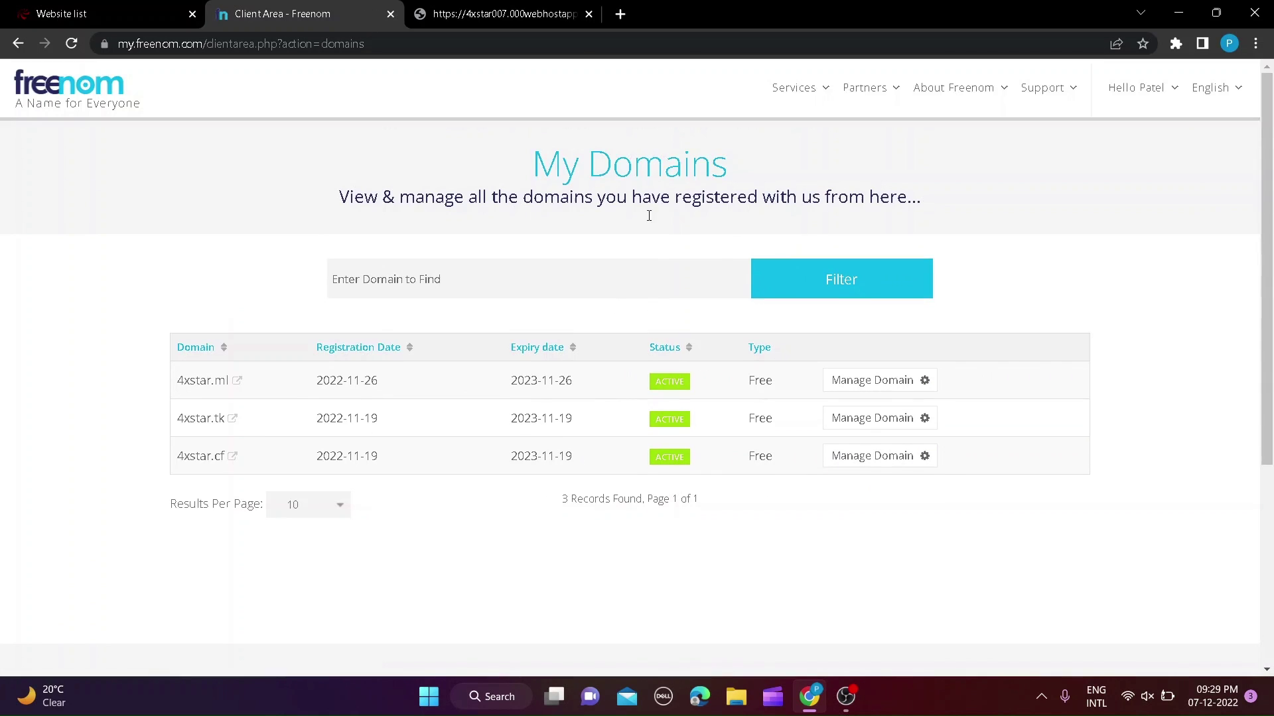
click(817, 89)
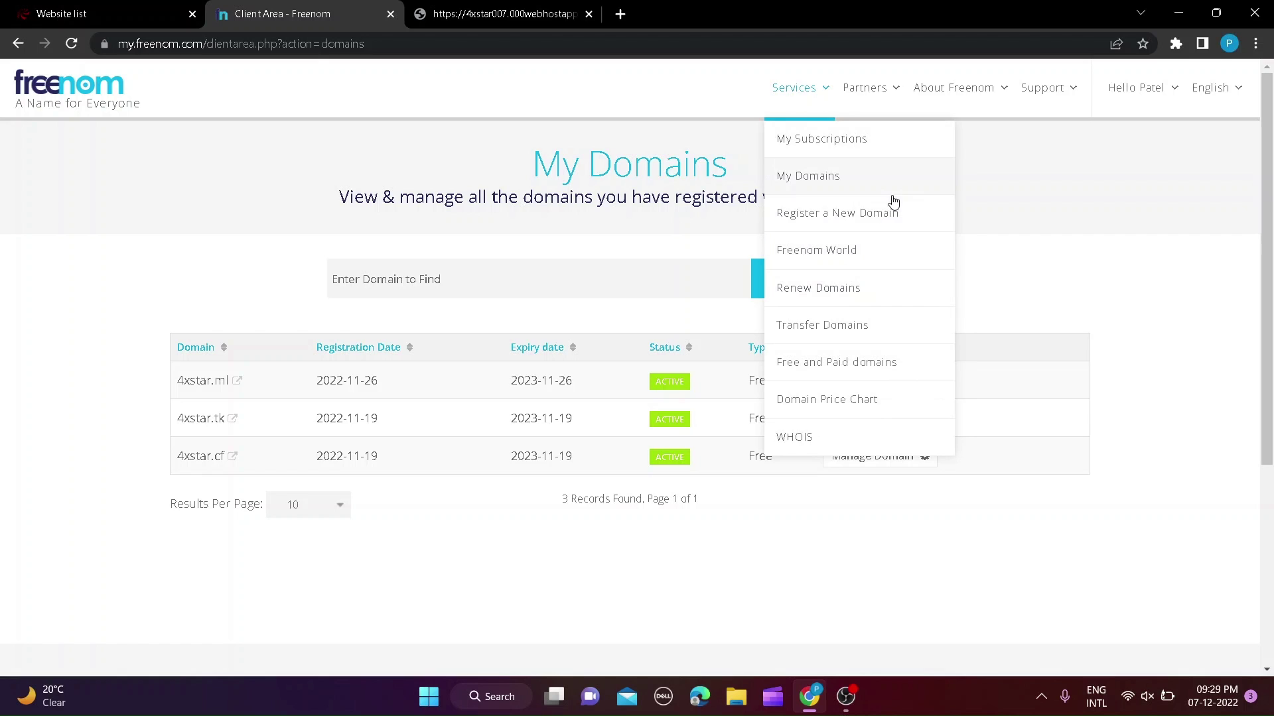
- Search availability for the domain name 'test' and review the test.ml and test.tk results
click(865, 215)
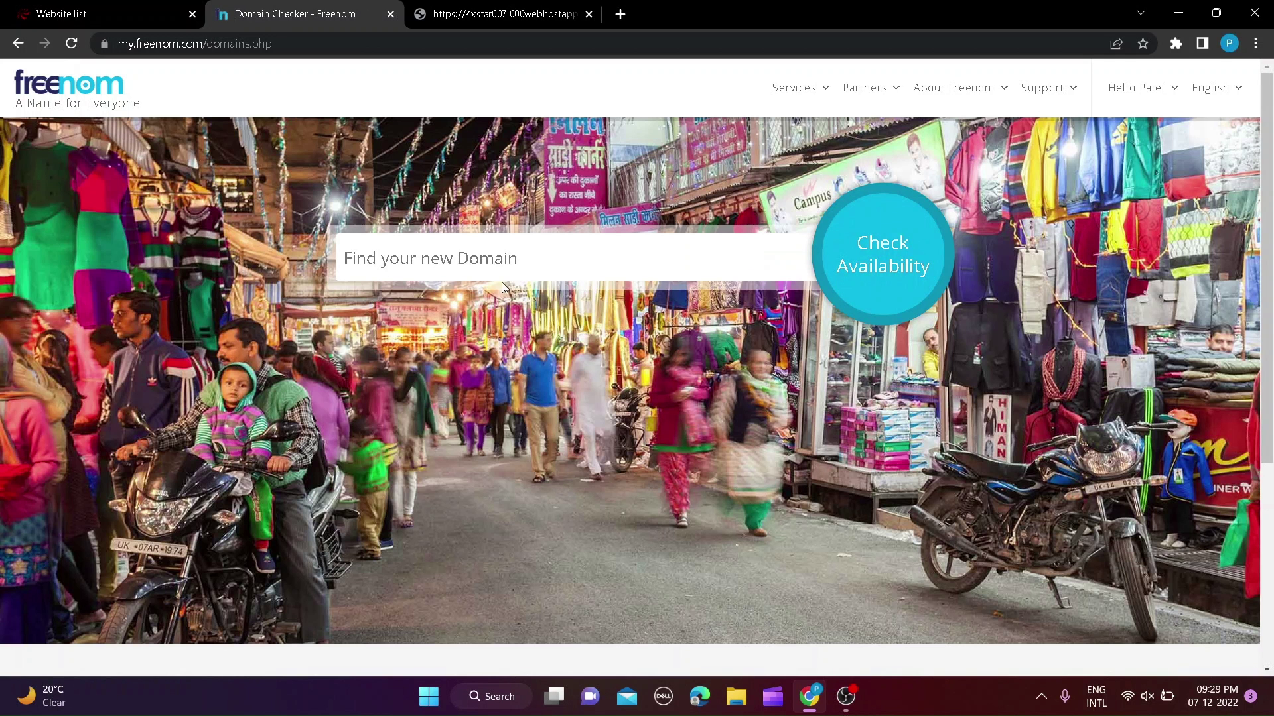
click(516, 261)
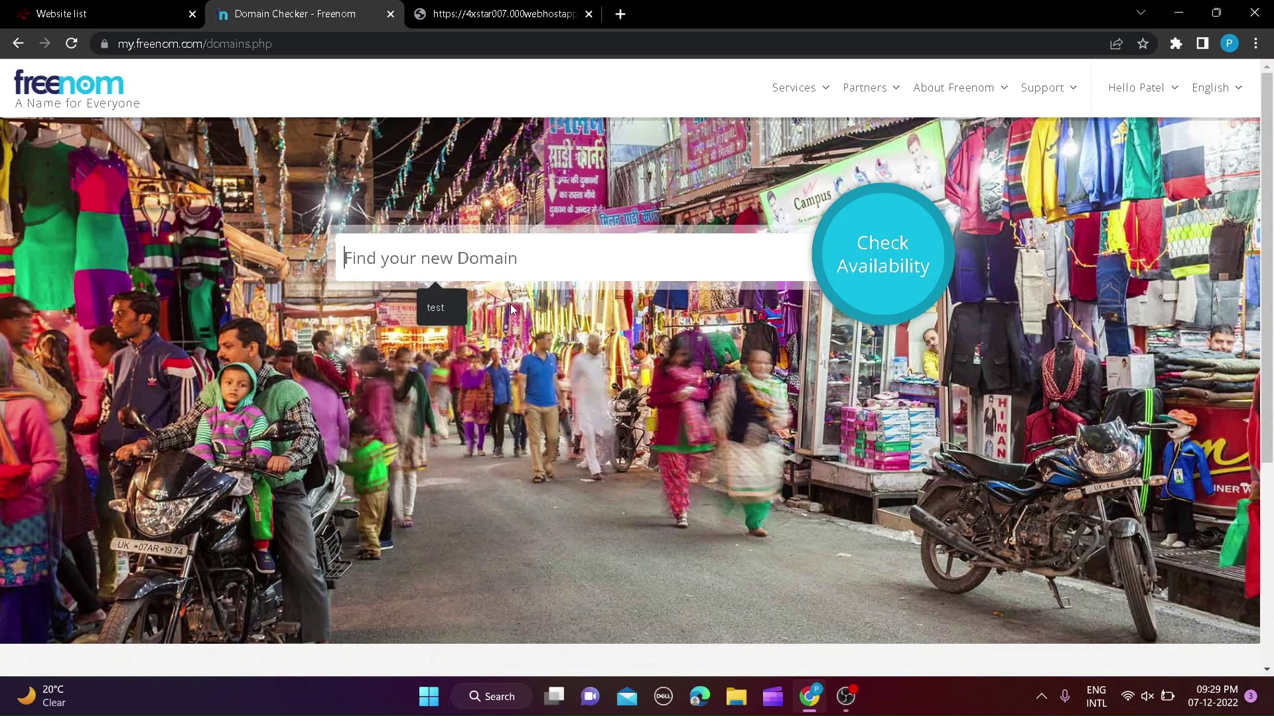
click(432, 303)
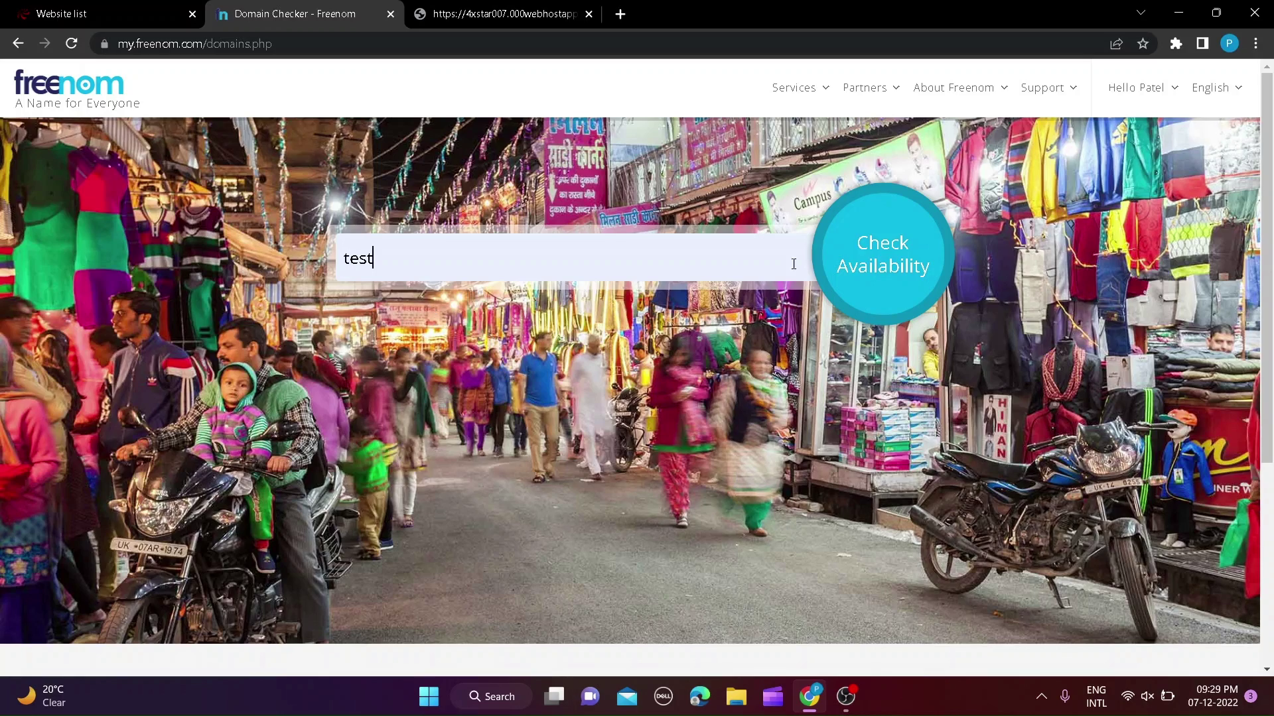
click(877, 247)
scroll(846, 373, down, 2)
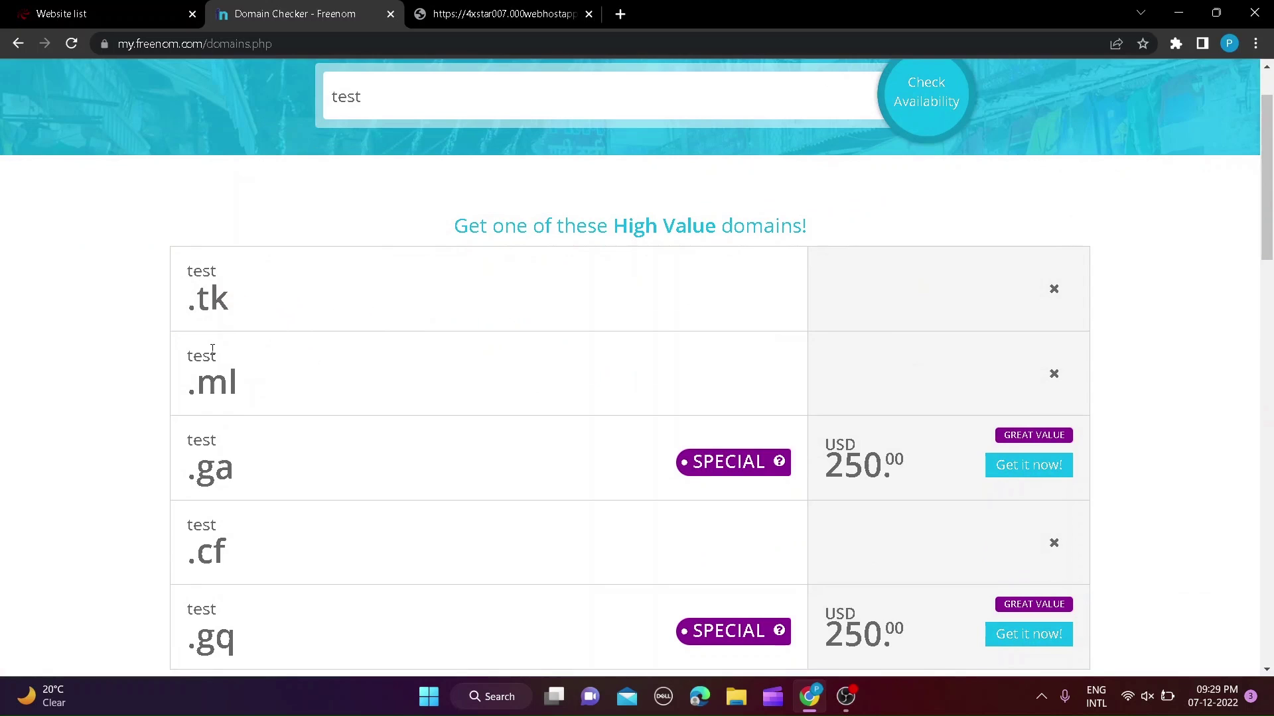
double_click(211, 373)
double_click(207, 289)
scroll(385, 289, down, 3)
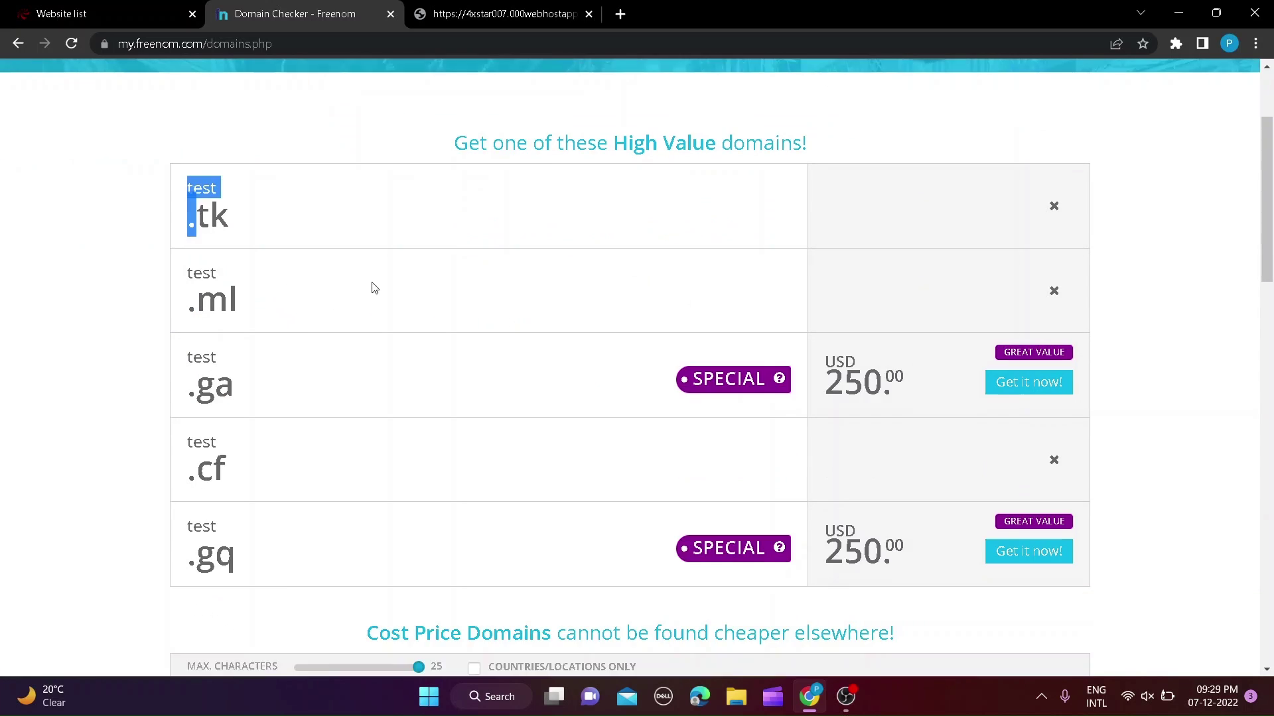
click(264, 322)
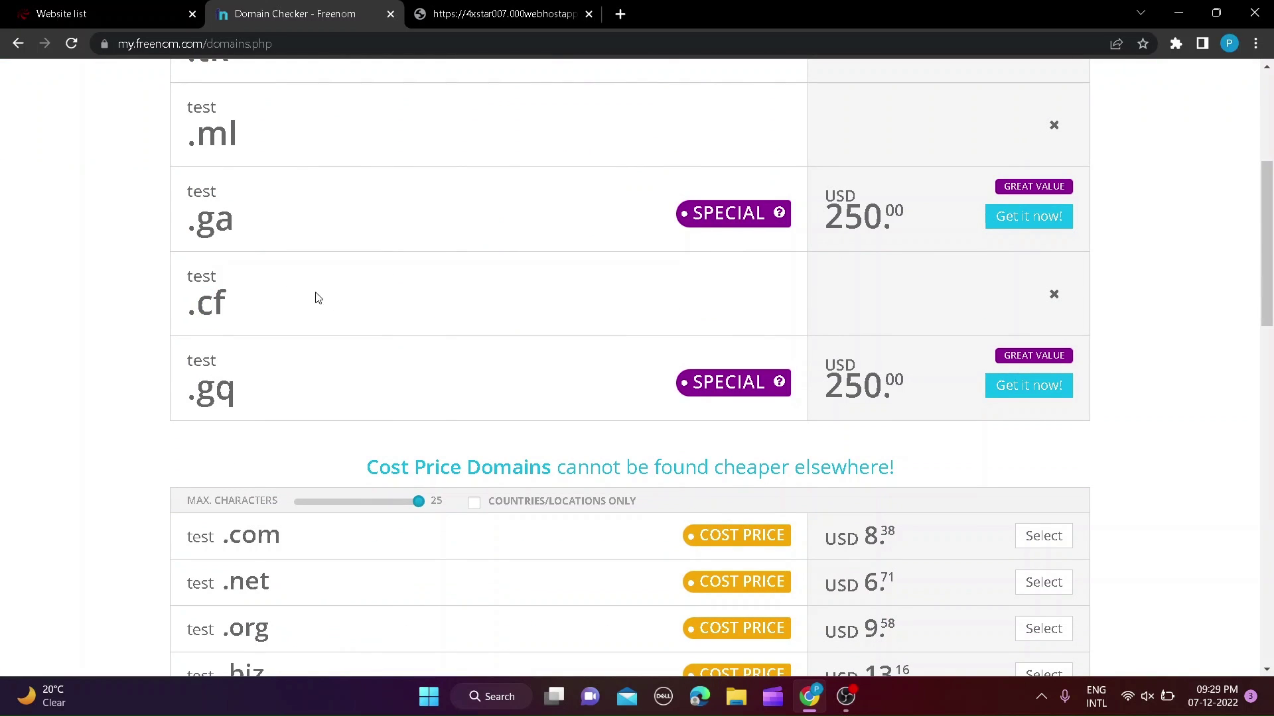
scroll(509, 337, down, 2)
scroll(537, 337, up, 3)
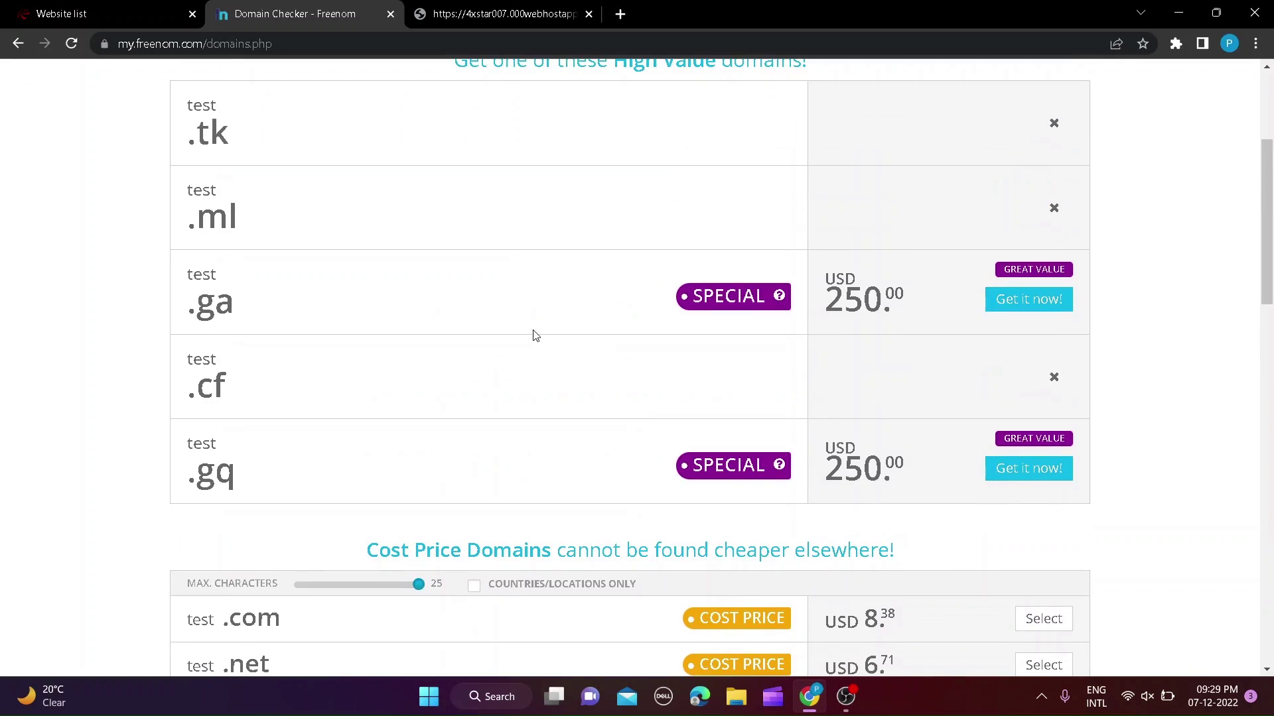
scroll(556, 332, up, 4)
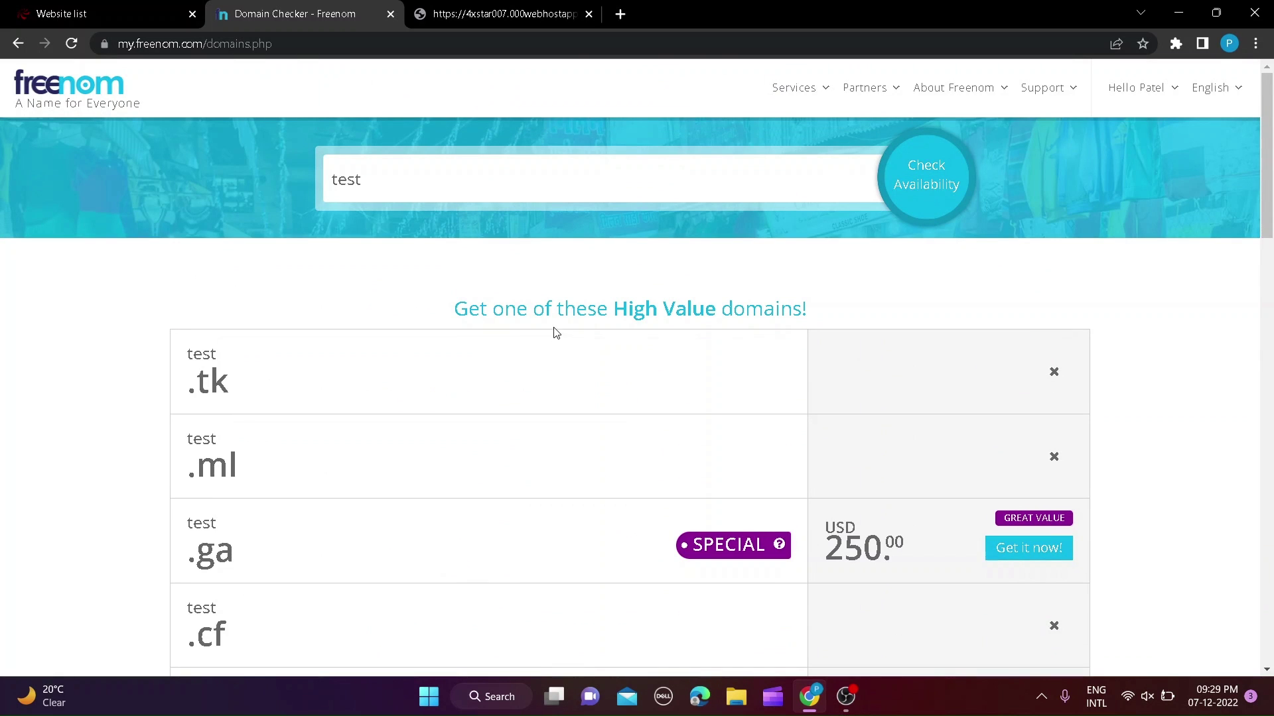
- Return to the My Domains list via the Services menu
click(796, 87)
click(817, 178)
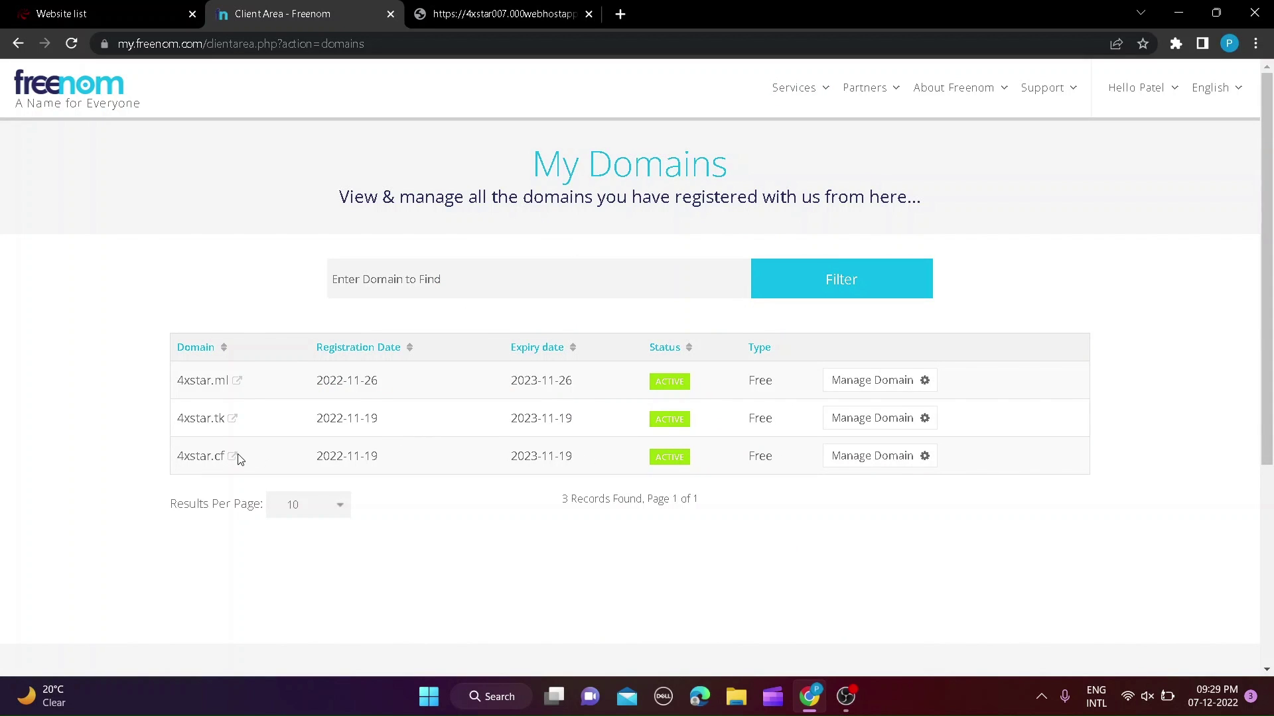
- Manage 4xstar.cf and go to its Nameservers settings under Management Tools
drag(231, 456, 175, 458)
click(298, 460)
click(872, 456)
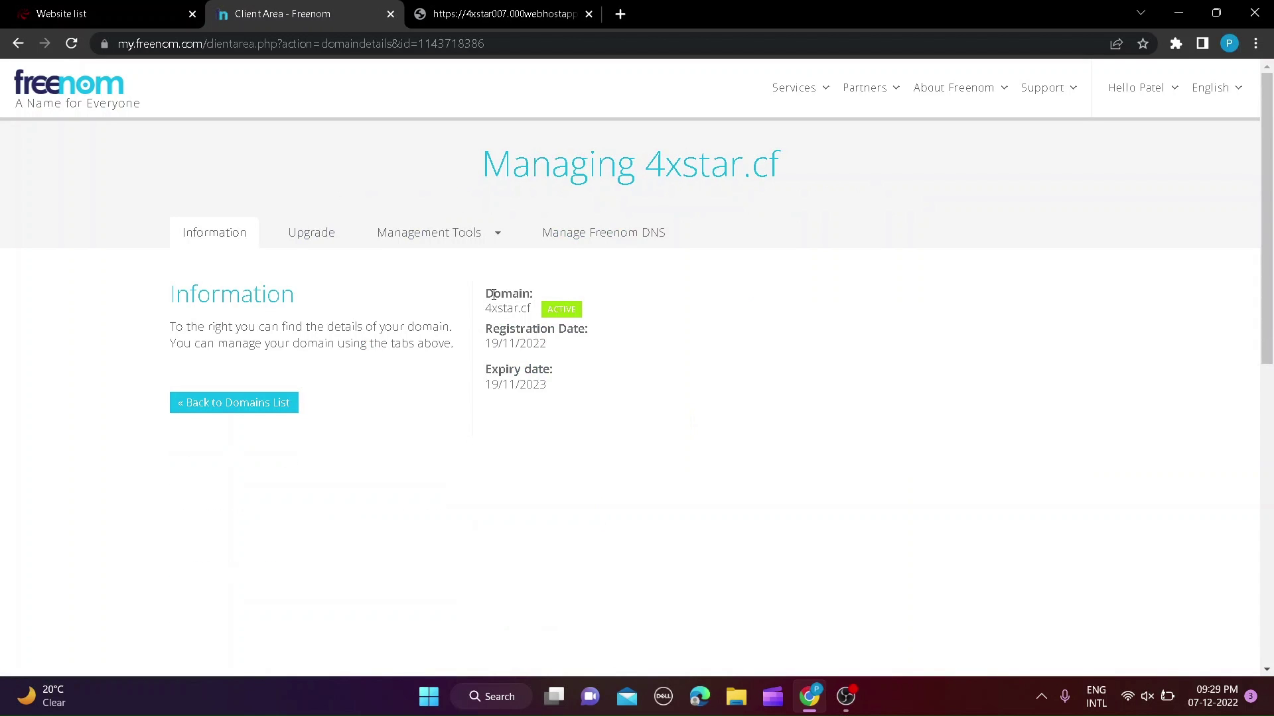
click(418, 239)
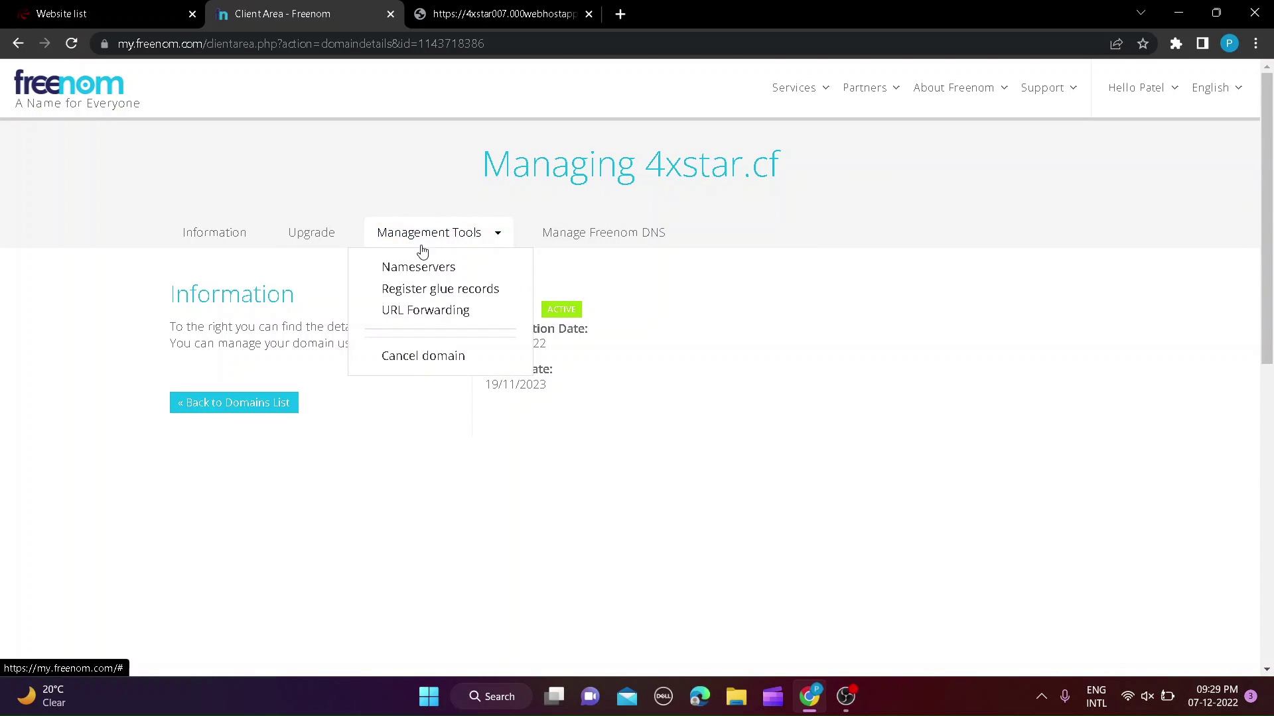
click(431, 268)
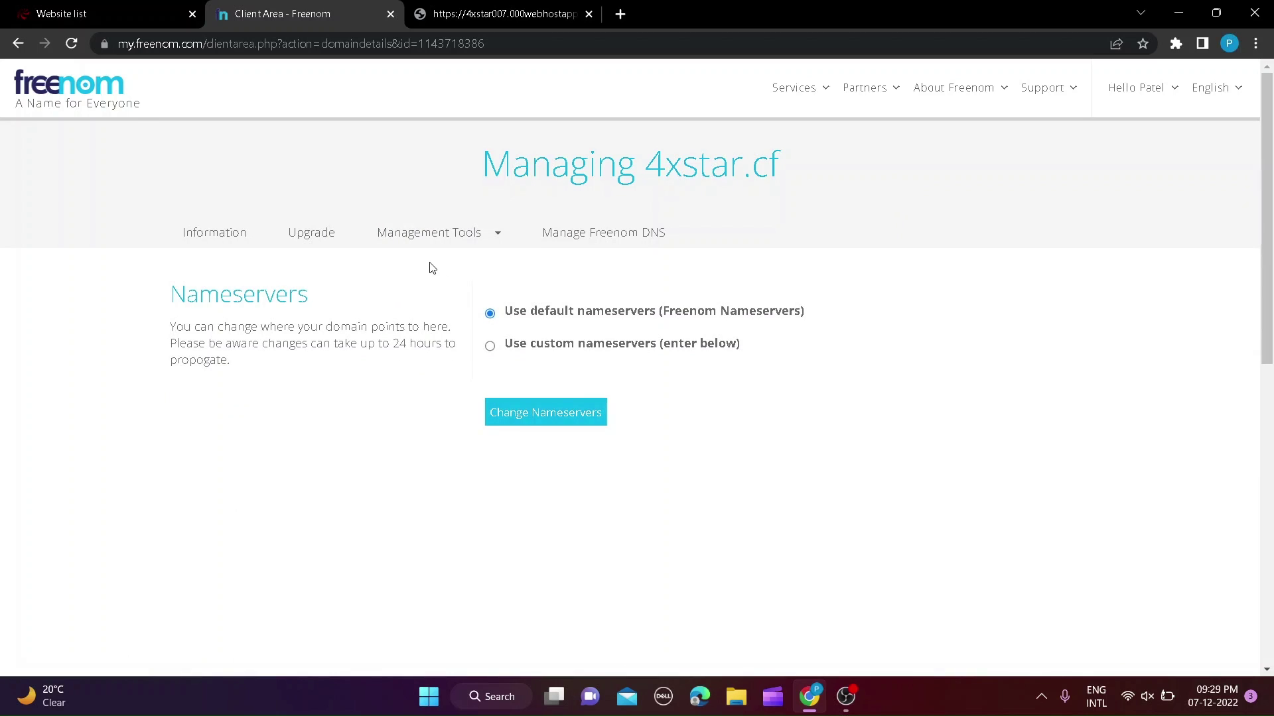
- Choose Use custom nameservers for 4xstar.cf, leaving both nameserver fields empty
click(490, 347)
click(587, 428)
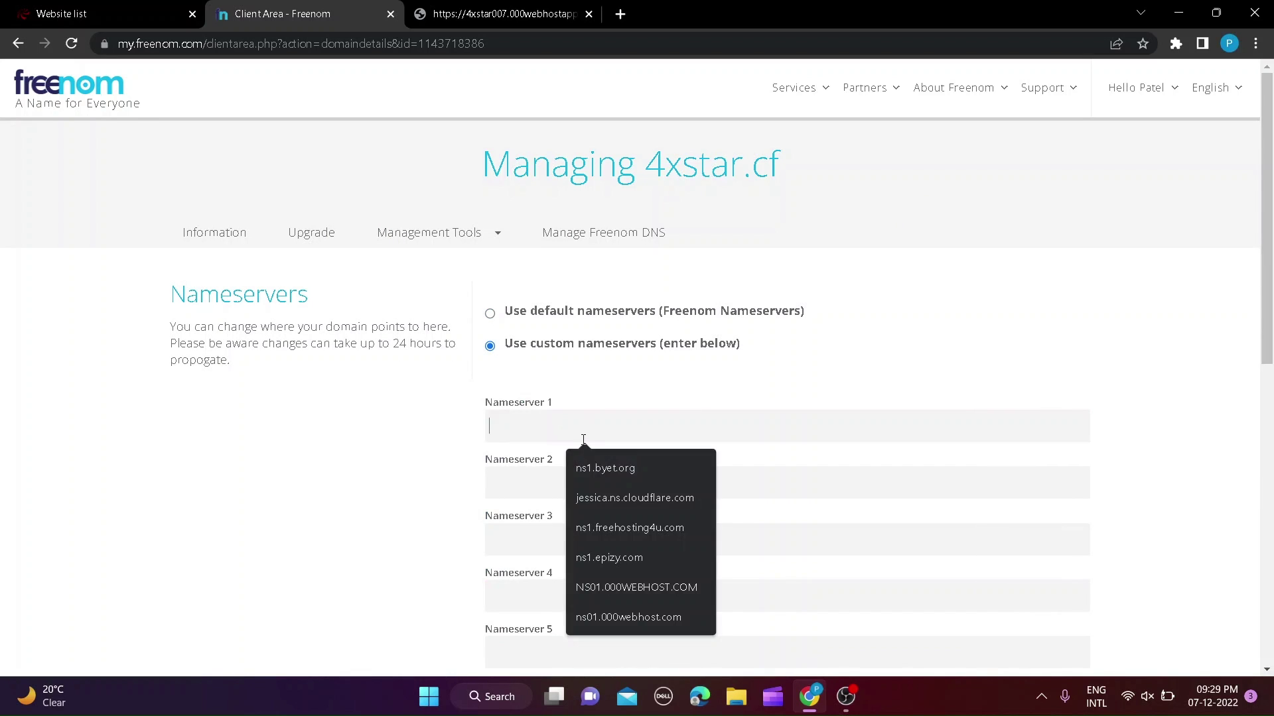
click(525, 473)
click(410, 447)
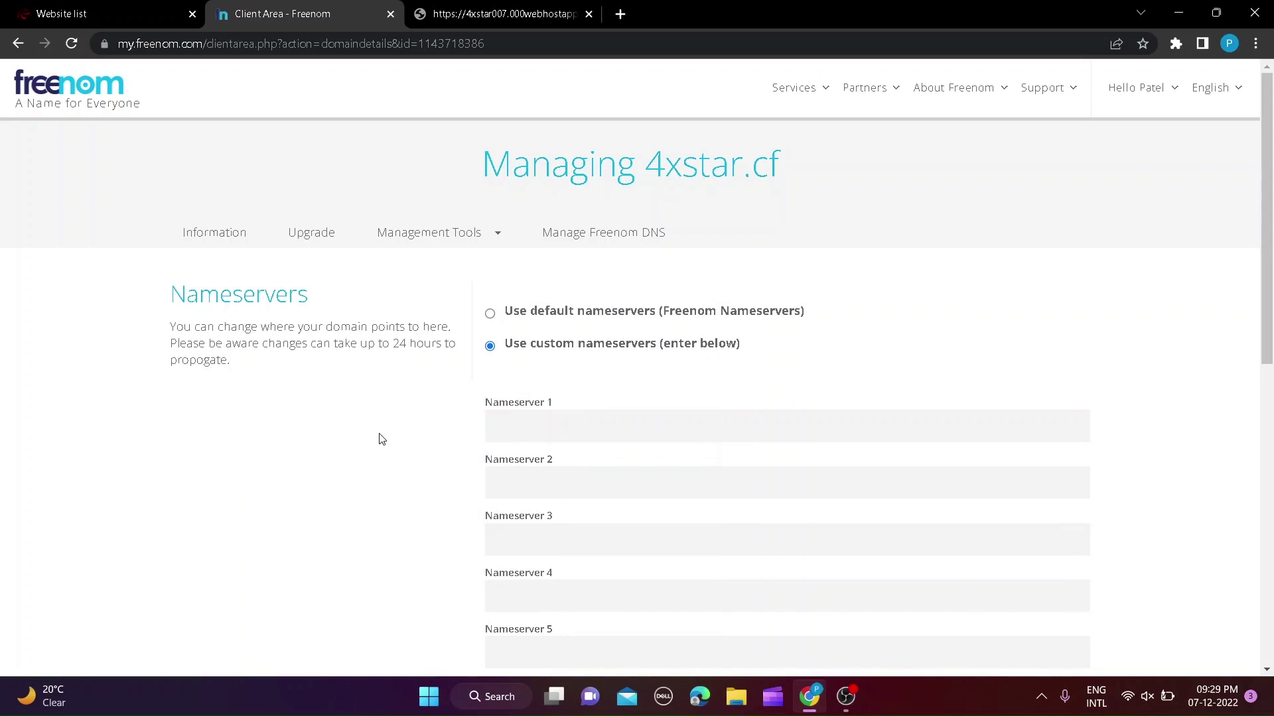
- In 000webhost's website list, manage the 4xstar007 website to reach its dashboard
click(116, 7)
mouse_move(629, 354)
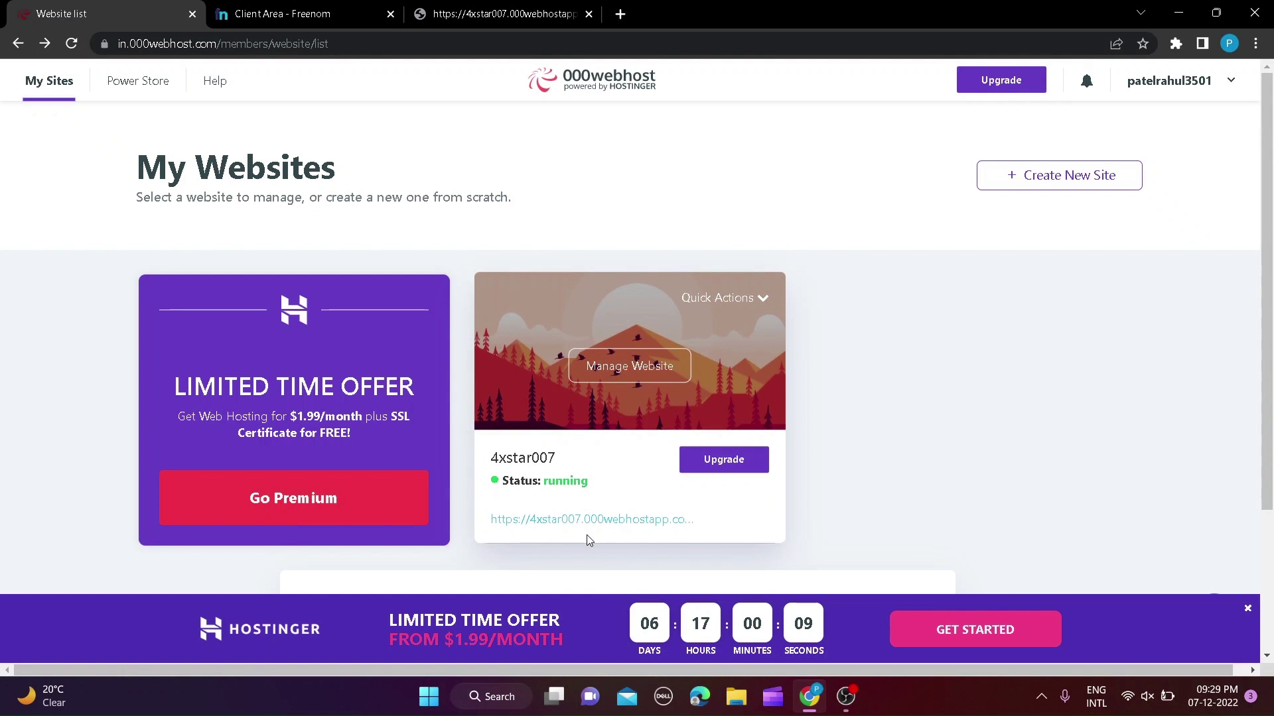
click(623, 377)
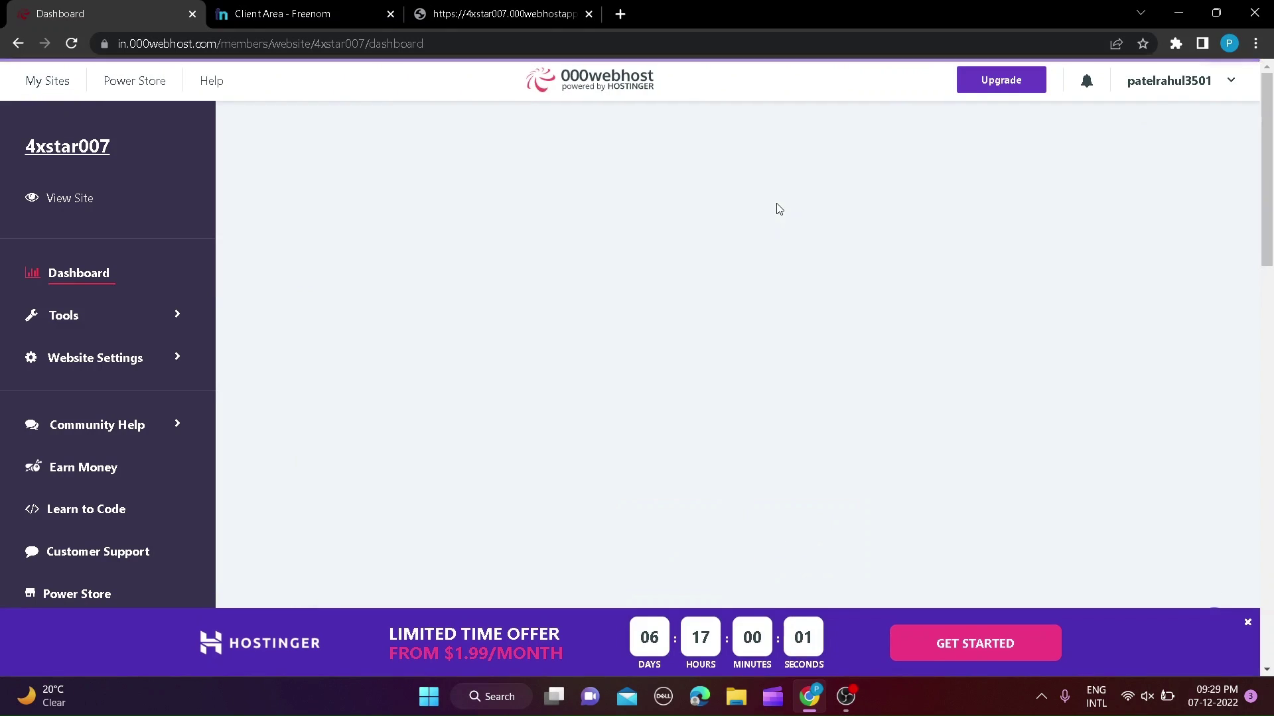
scroll(659, 272, down, 3)
scroll(659, 273, down, 2)
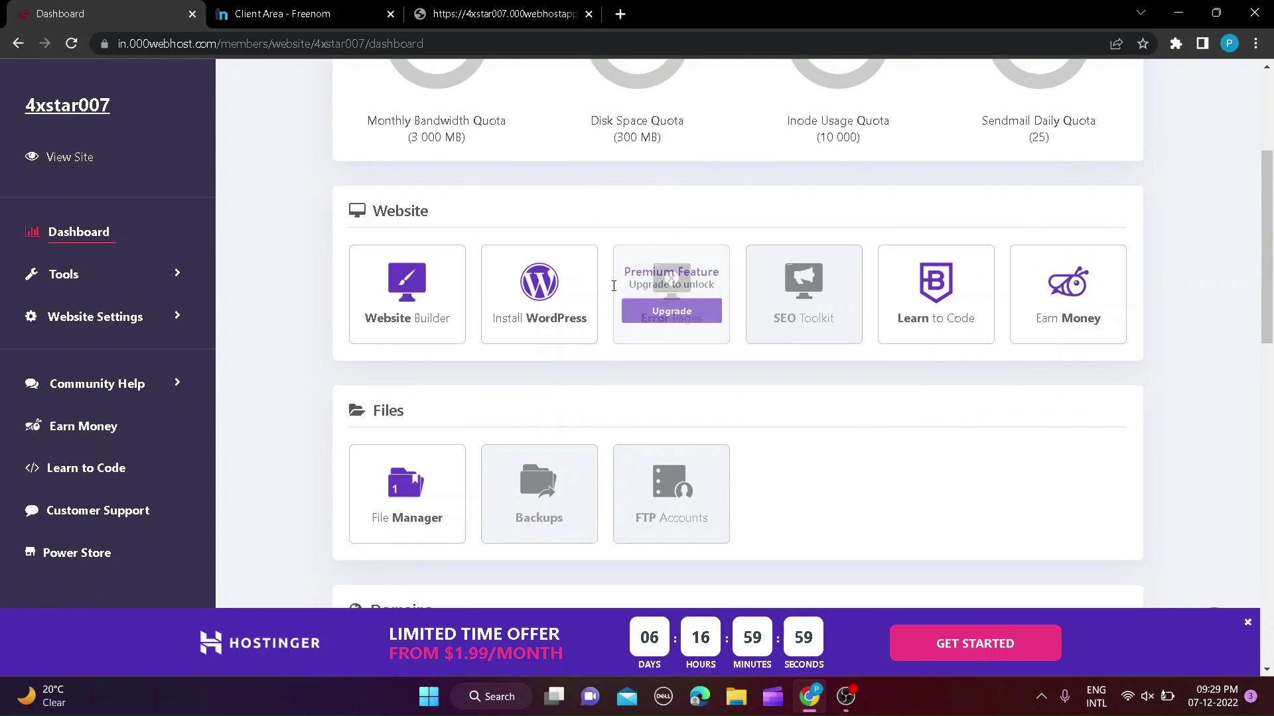
scroll(659, 272, up, 4)
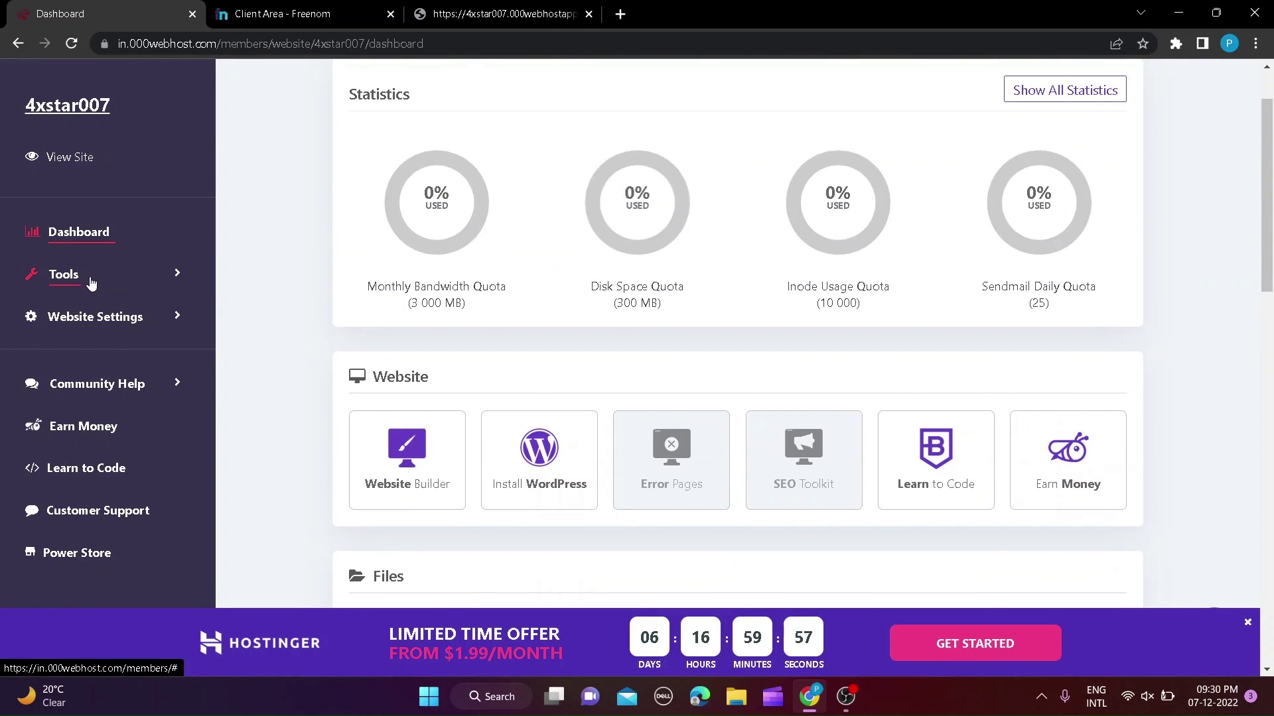
- From Tools > Set Web Address, begin connecting a domain you already own
click(90, 283)
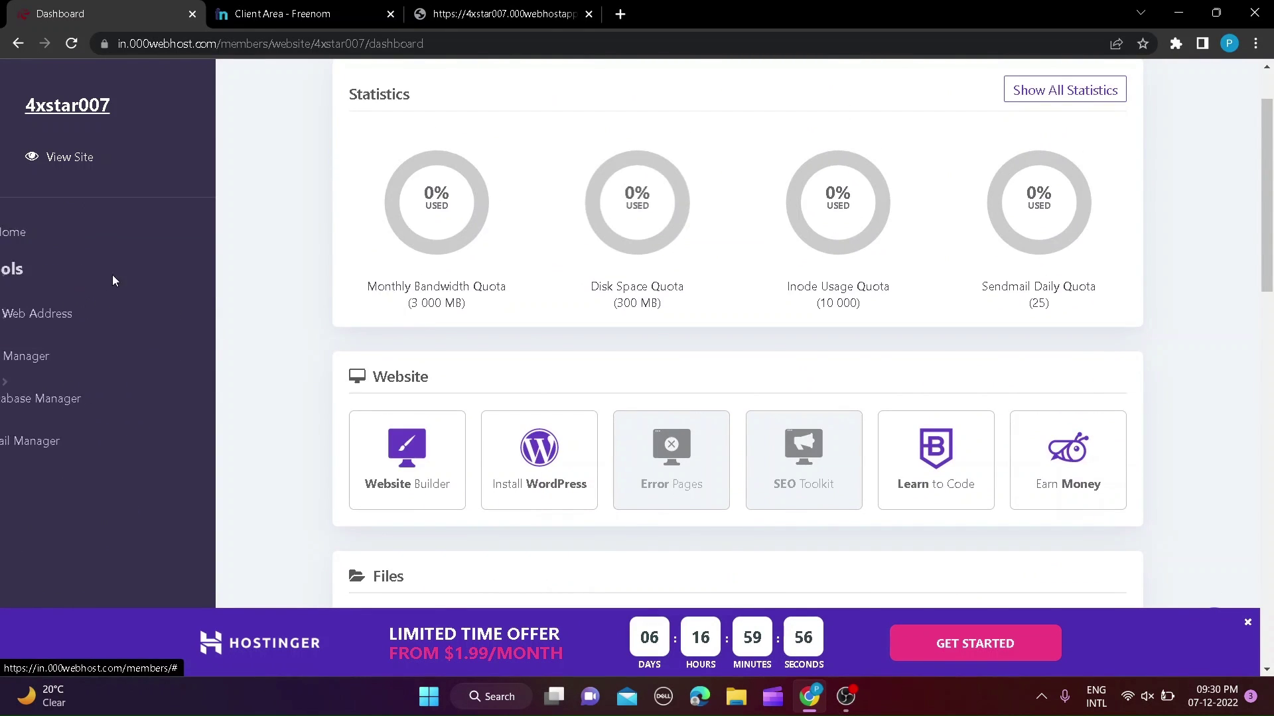
click(81, 315)
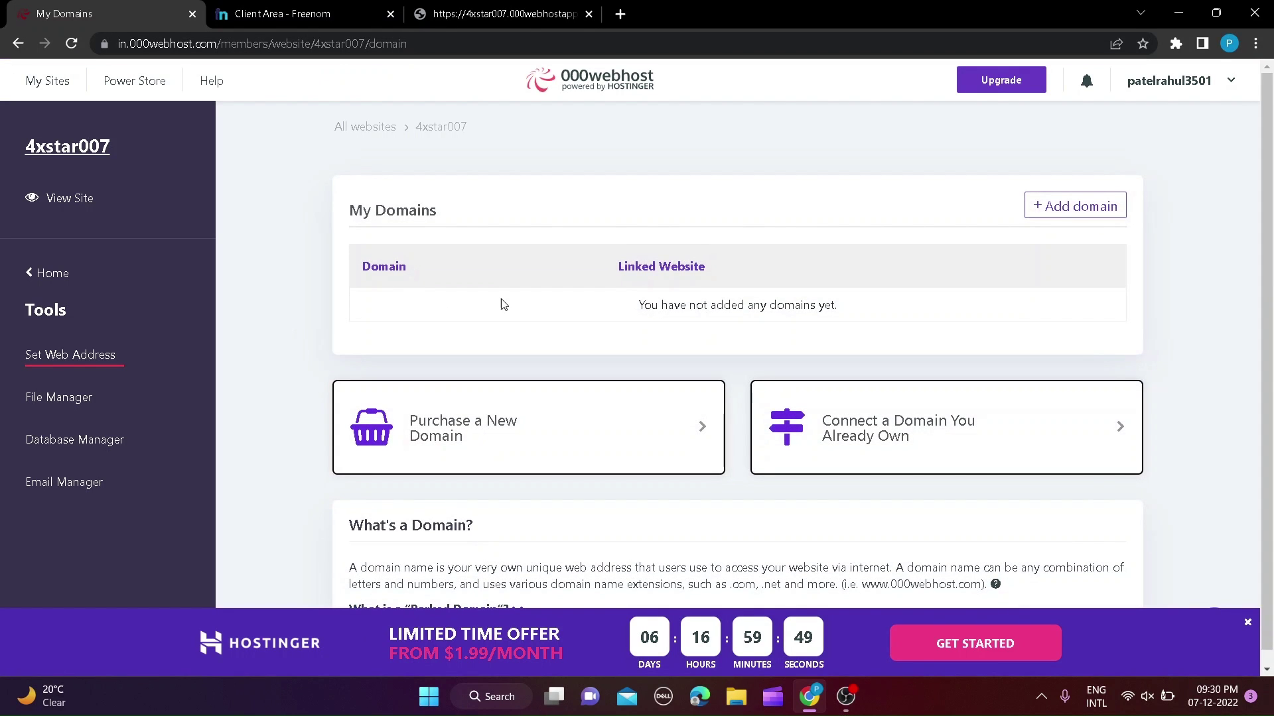
drag(342, 302, 882, 300)
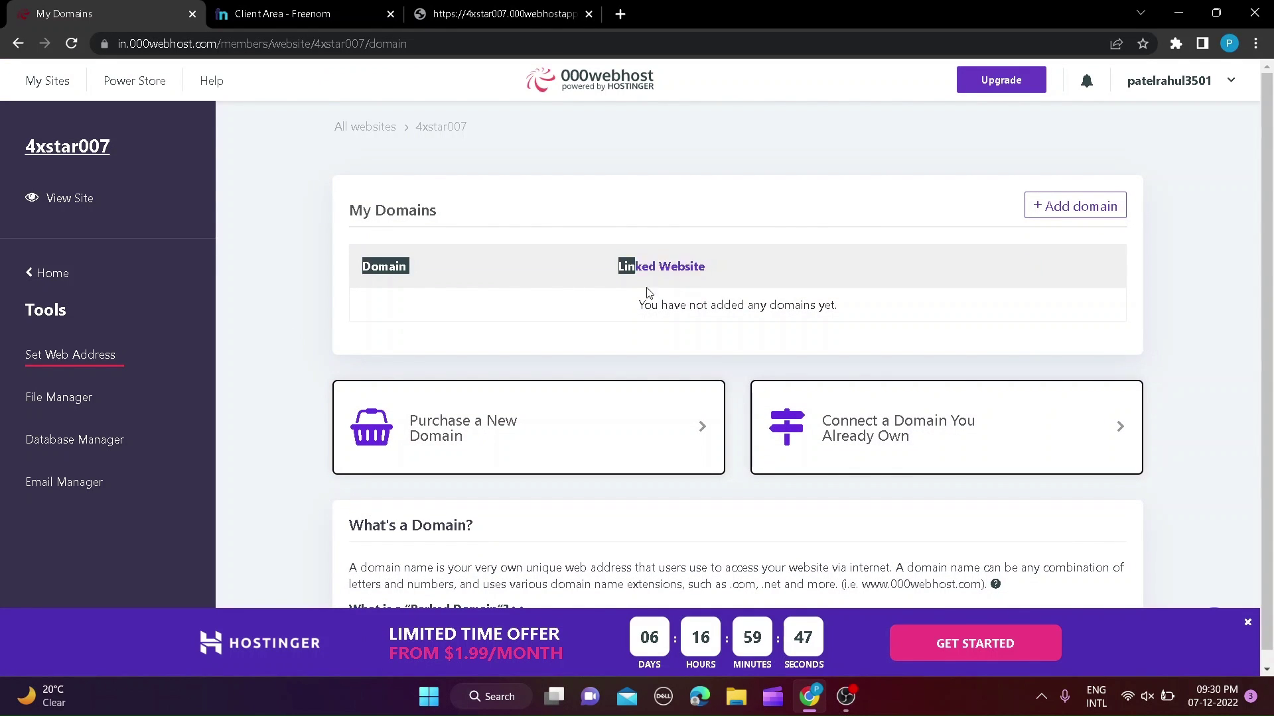
click(886, 300)
drag(638, 304, 838, 304)
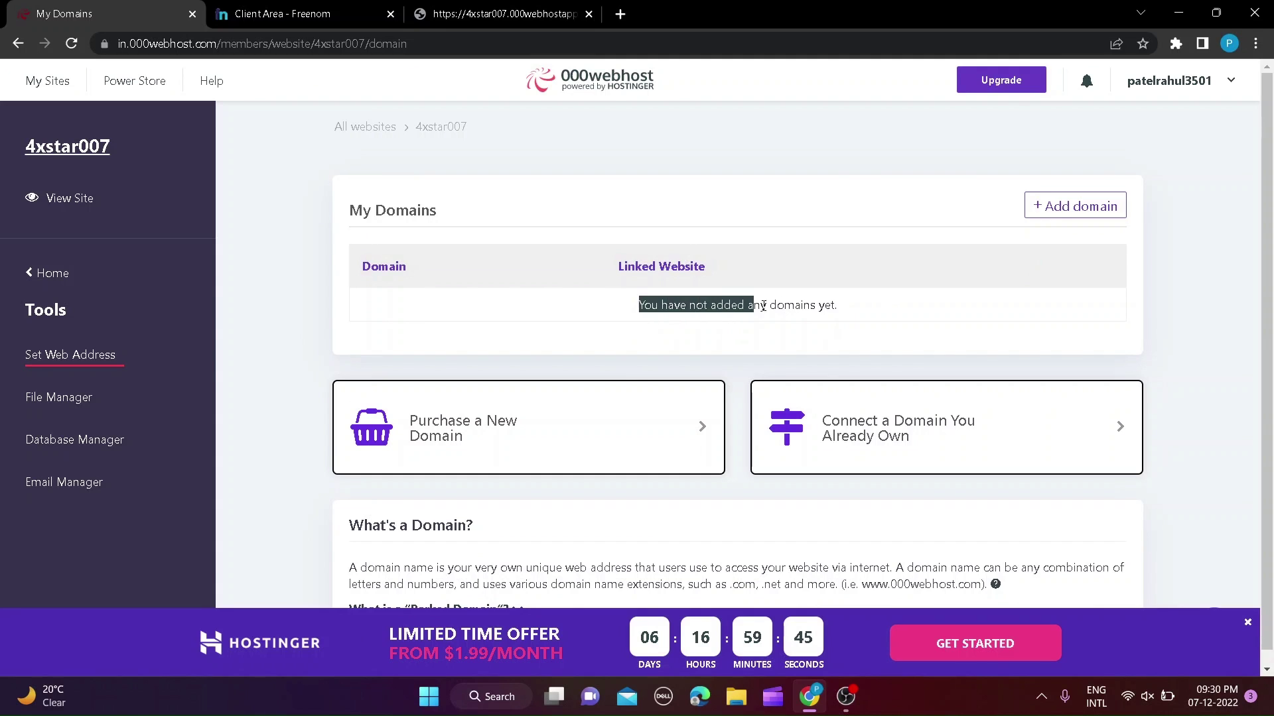
click(874, 314)
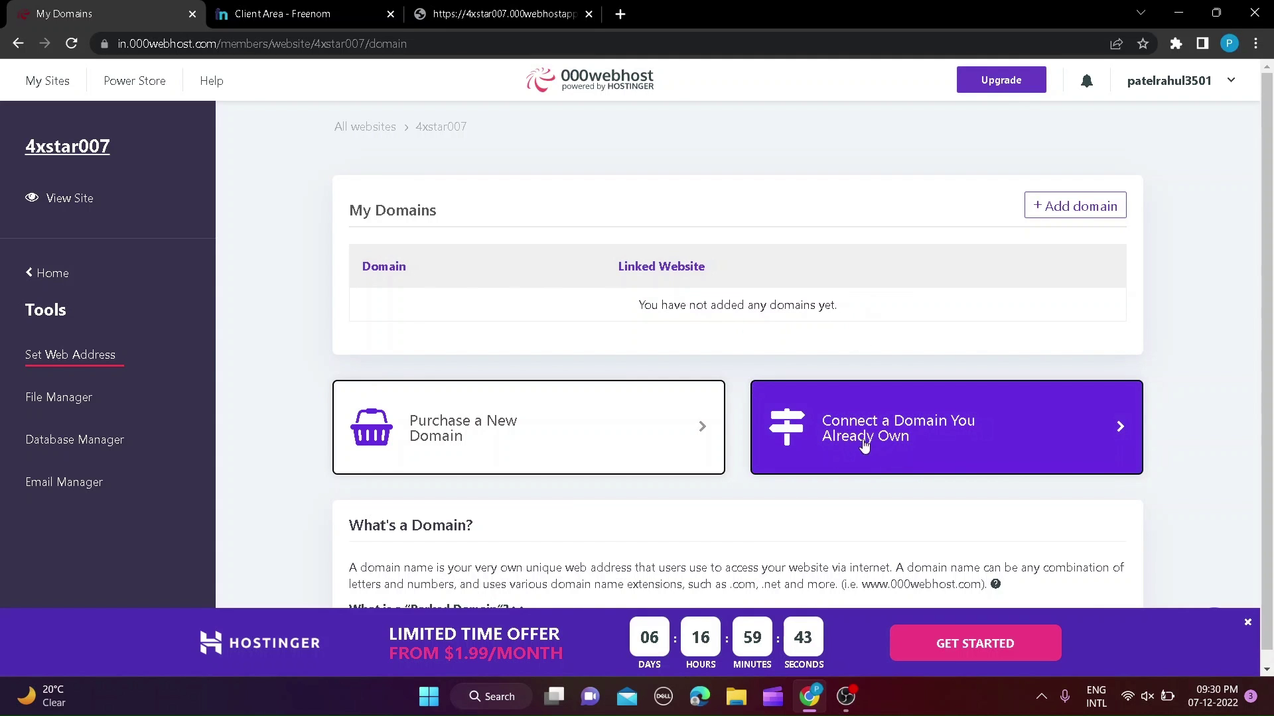
click(882, 438)
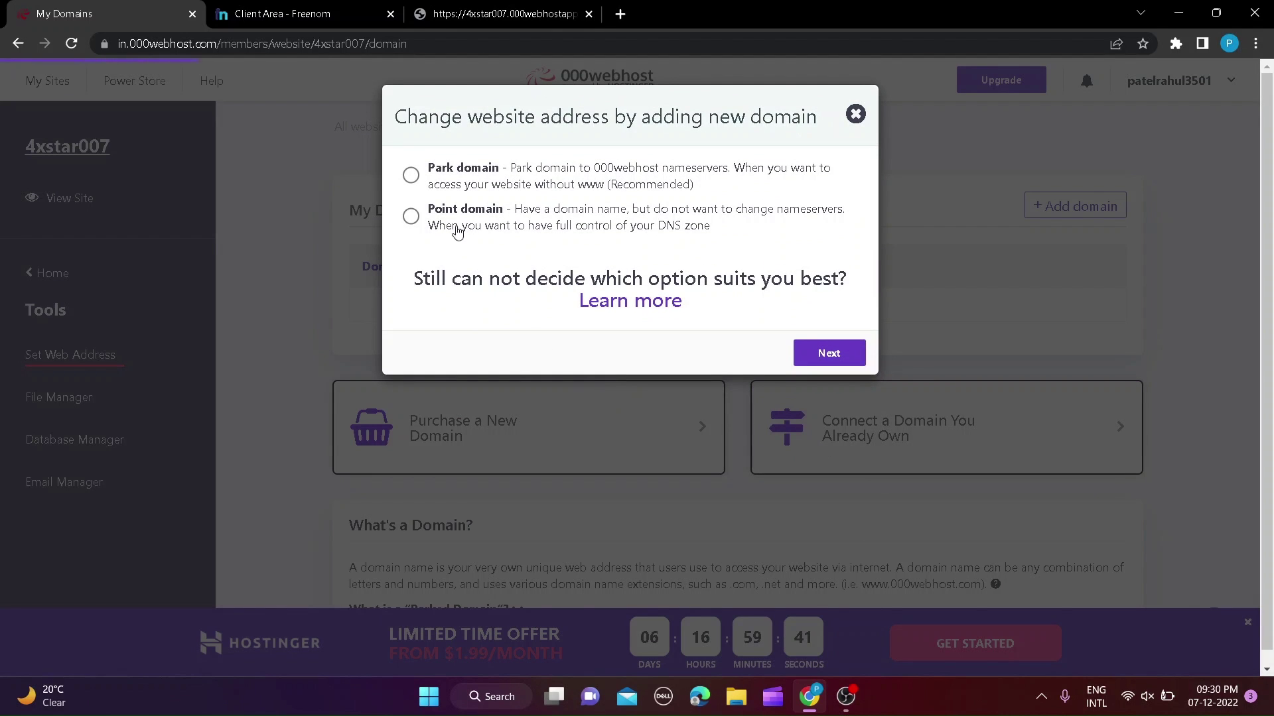
- Choose Park domain, continue, and select ns01.000webhost.com for copying
click(411, 176)
click(828, 353)
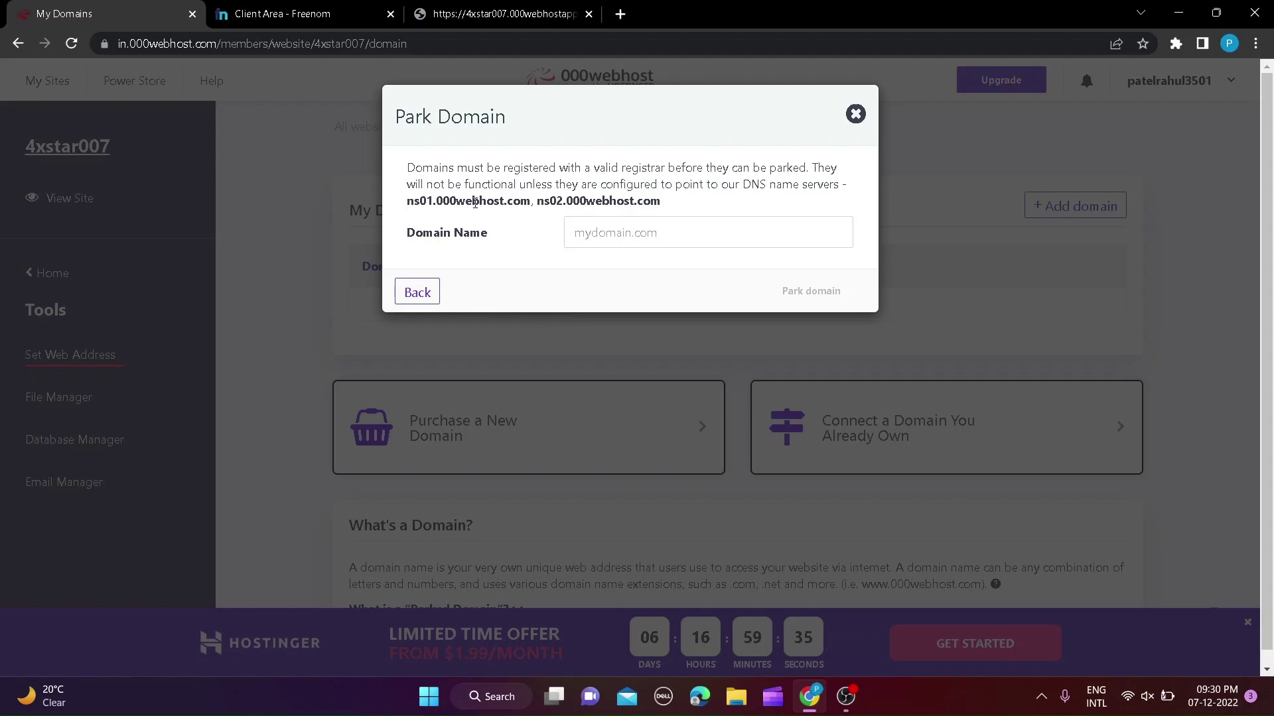
drag(406, 205, 531, 204)
key(ctrl+c)
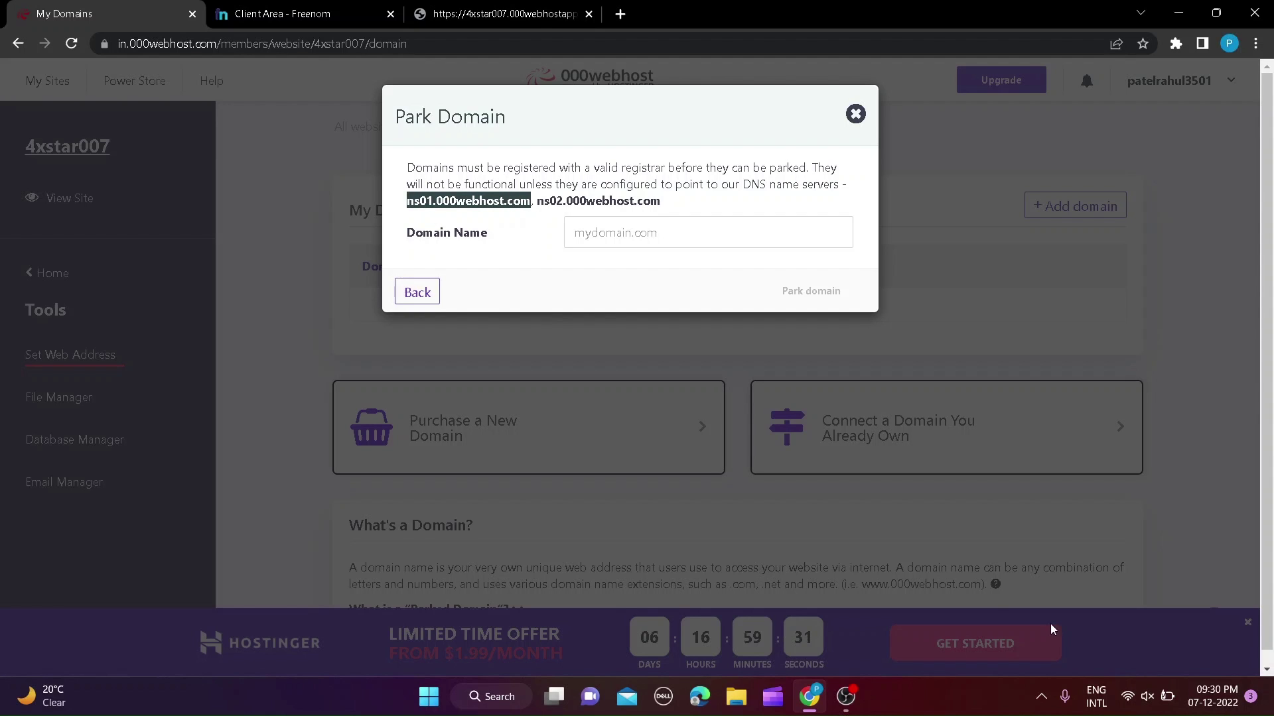
- Fill Freenom's Nameserver 1 with ns01.000webhost.com and Nameserver 2 with ns02.000webhost.com
click(326, 6)
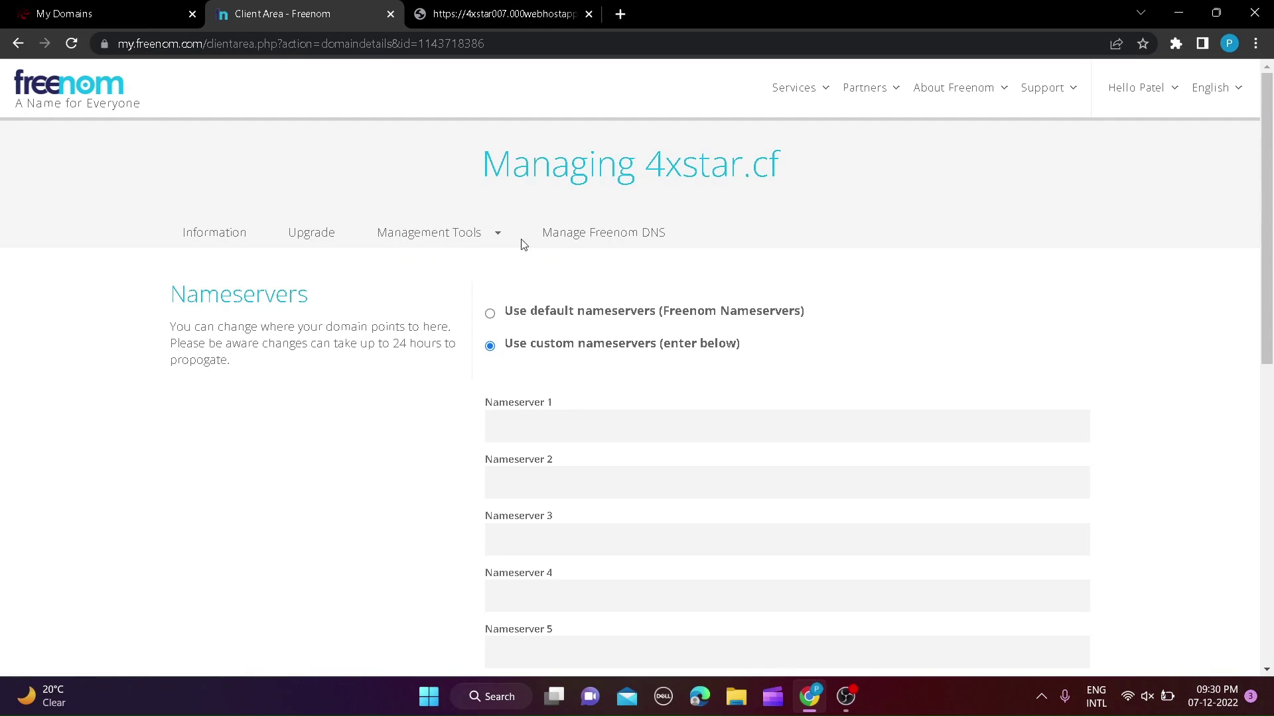
click(582, 430)
key(ctrl+v)
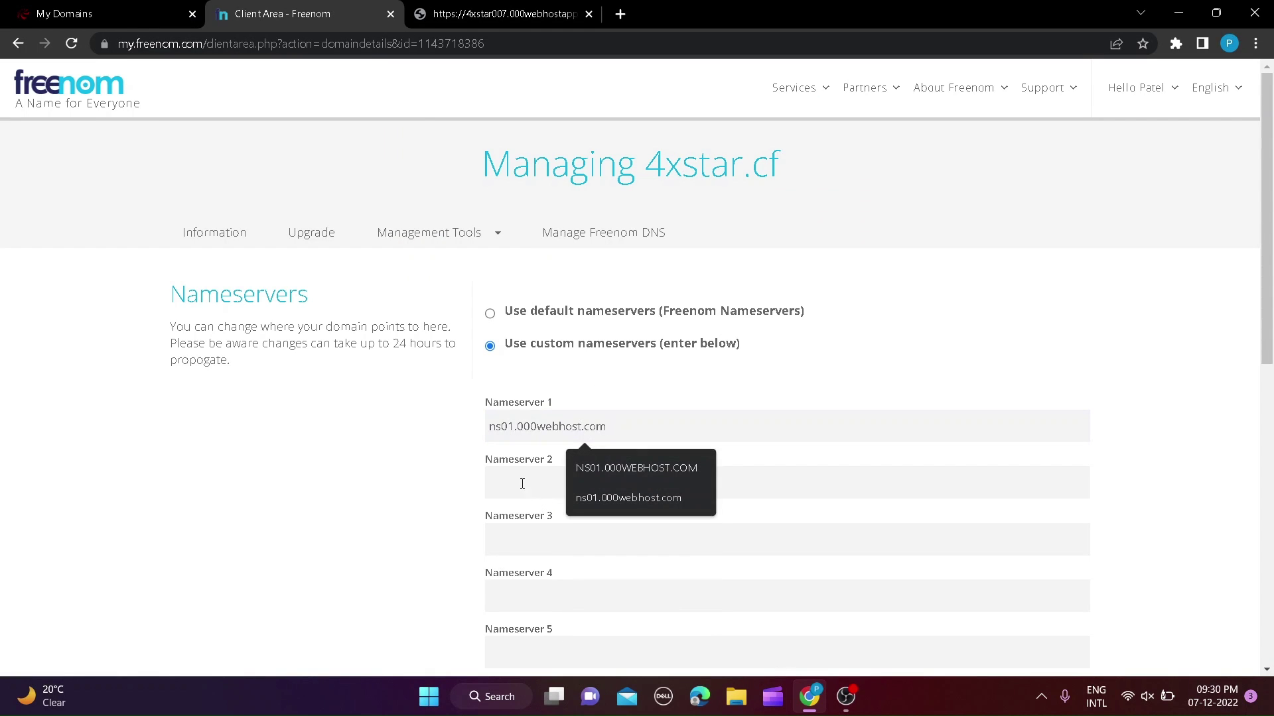
click(516, 491)
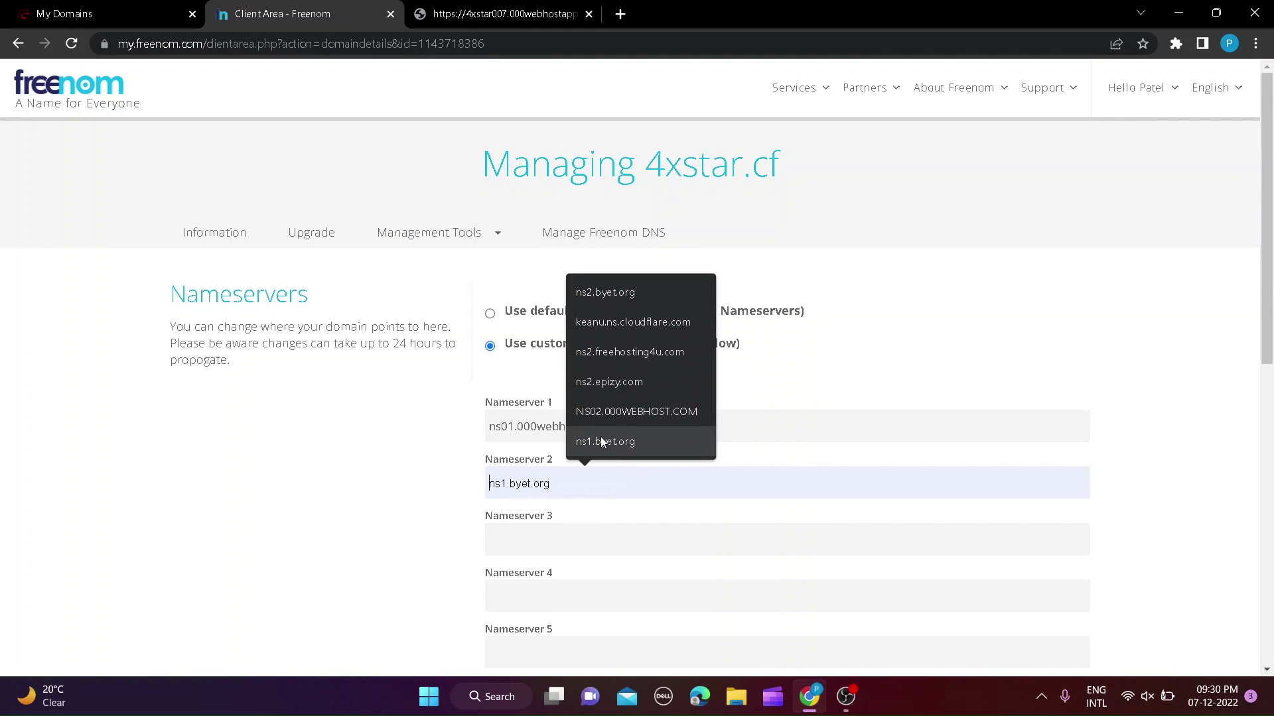
click(615, 411)
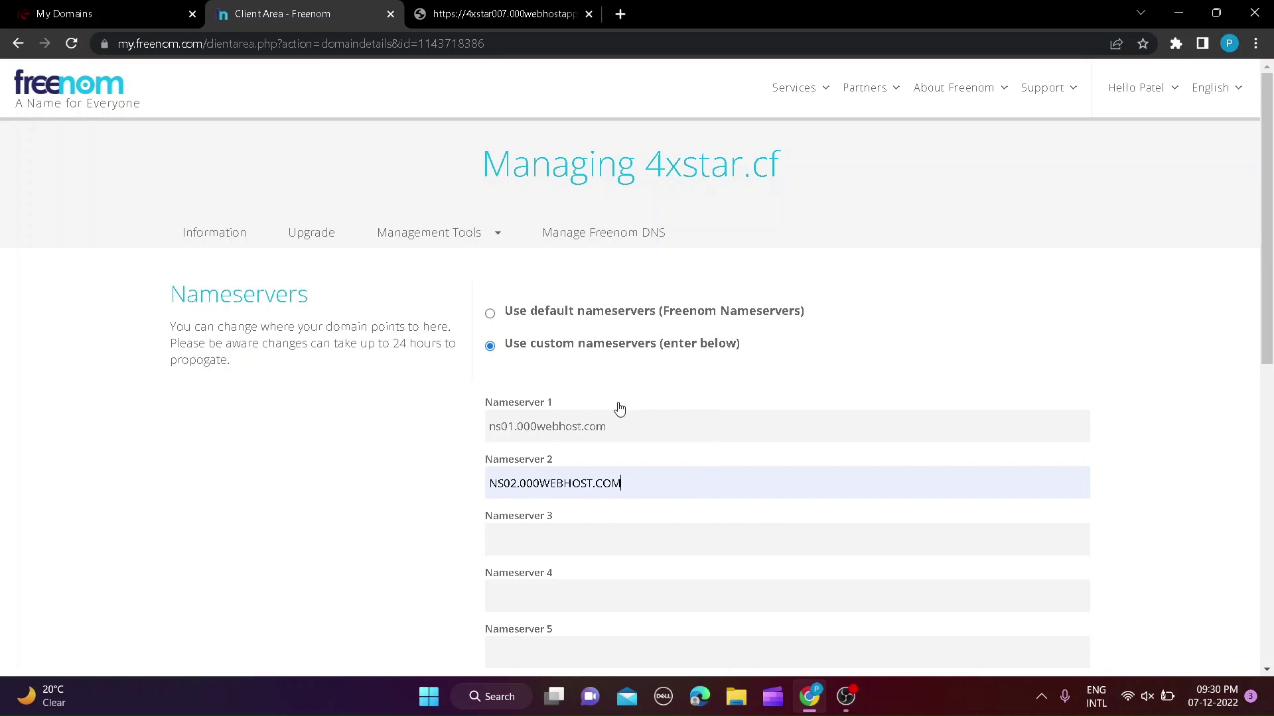
scroll(704, 545, down, 2)
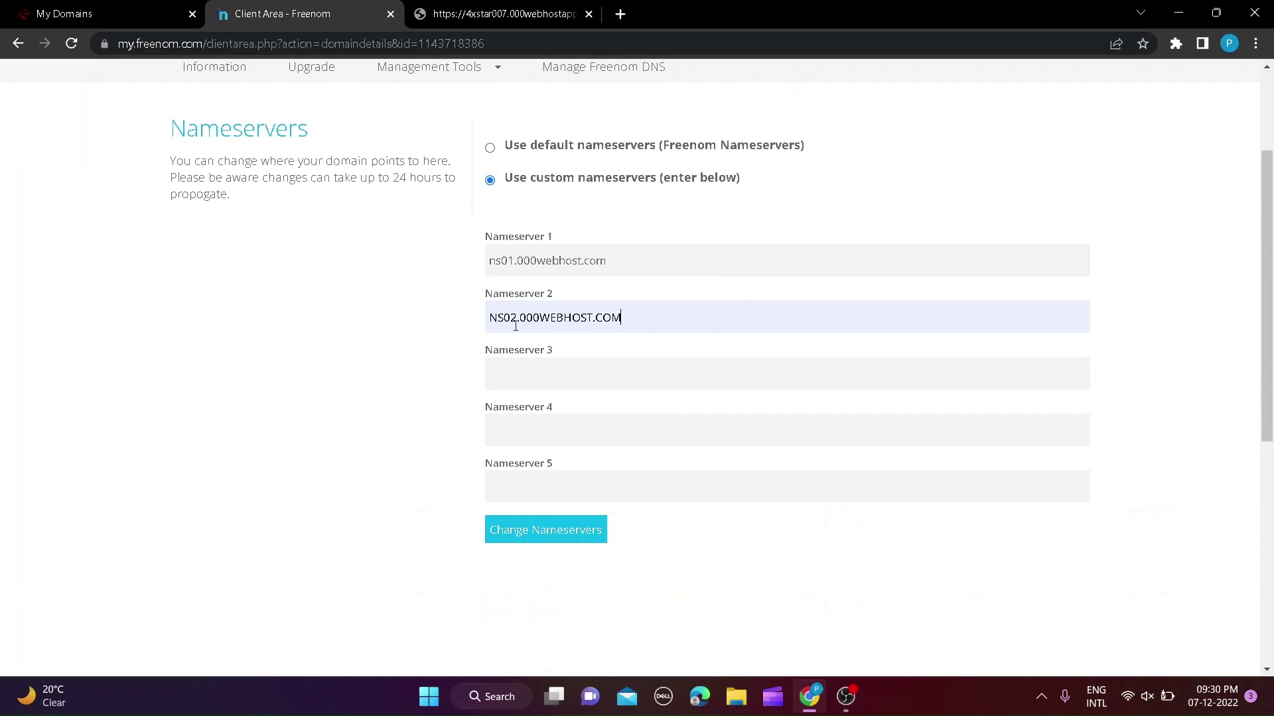
- Verify the names against 000webhost and save with Change Nameservers
click(115, 6)
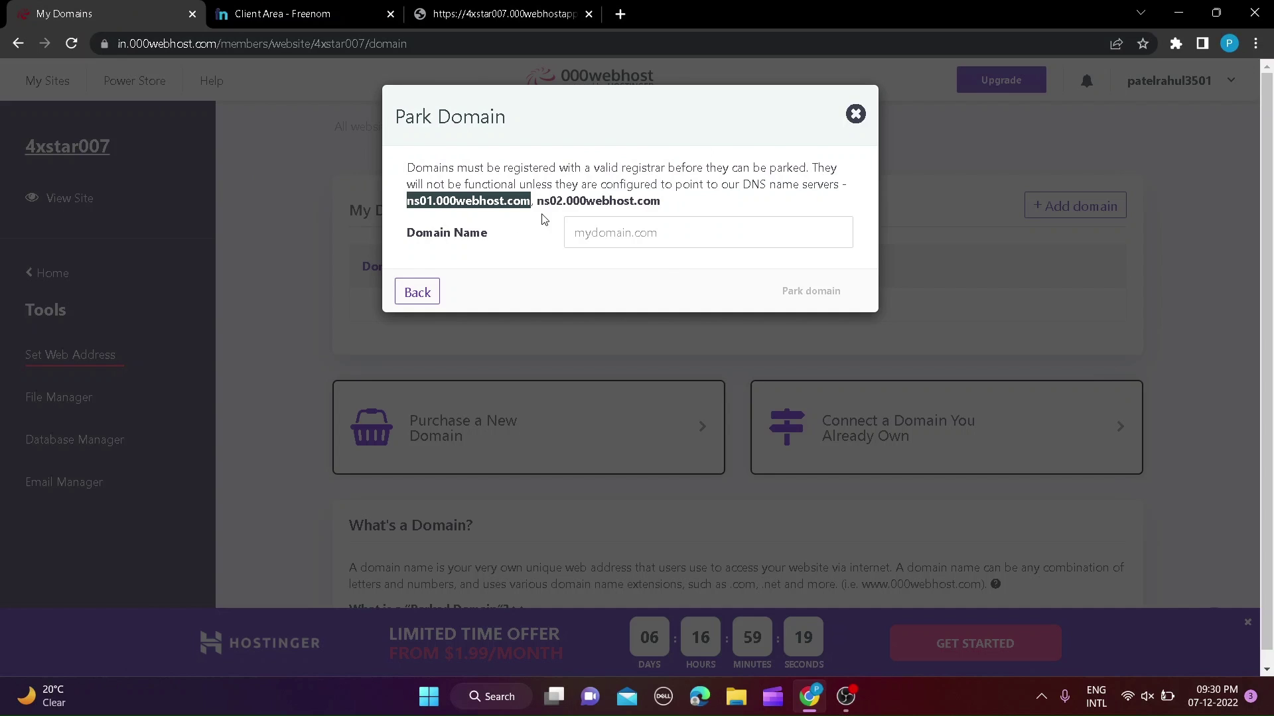
click(306, 13)
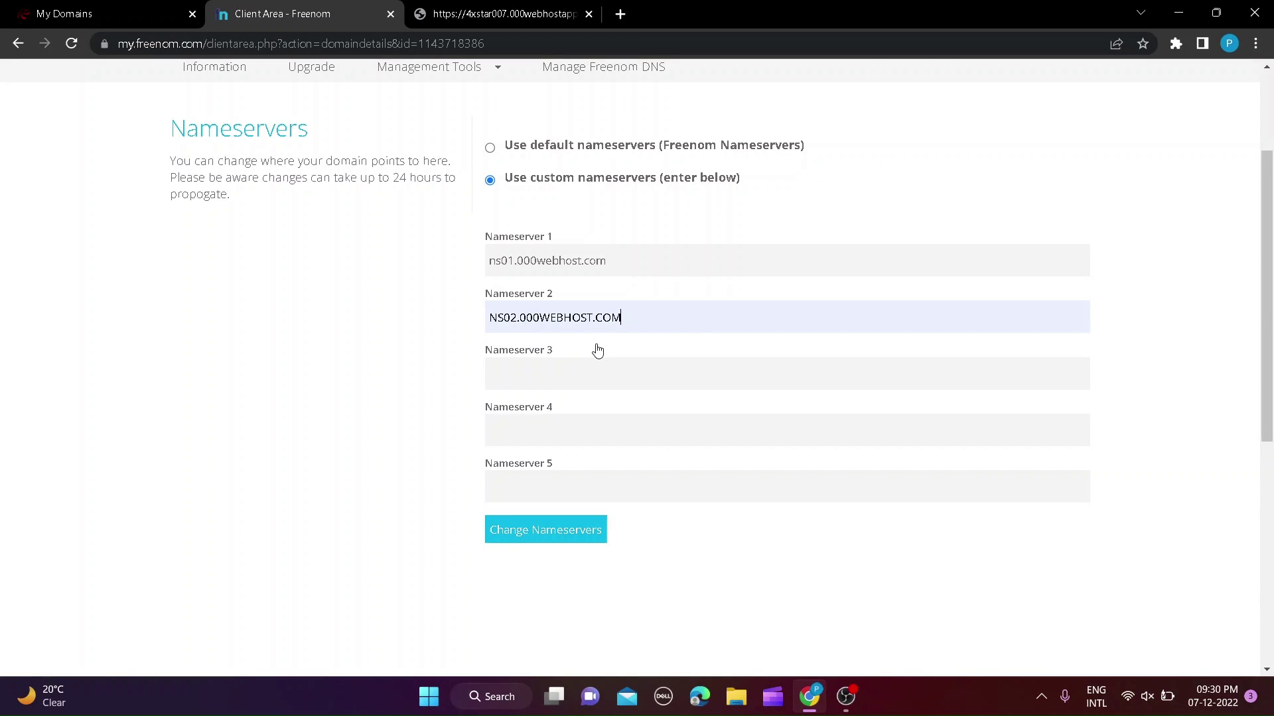
click(557, 536)
scroll(406, 273, up, 1)
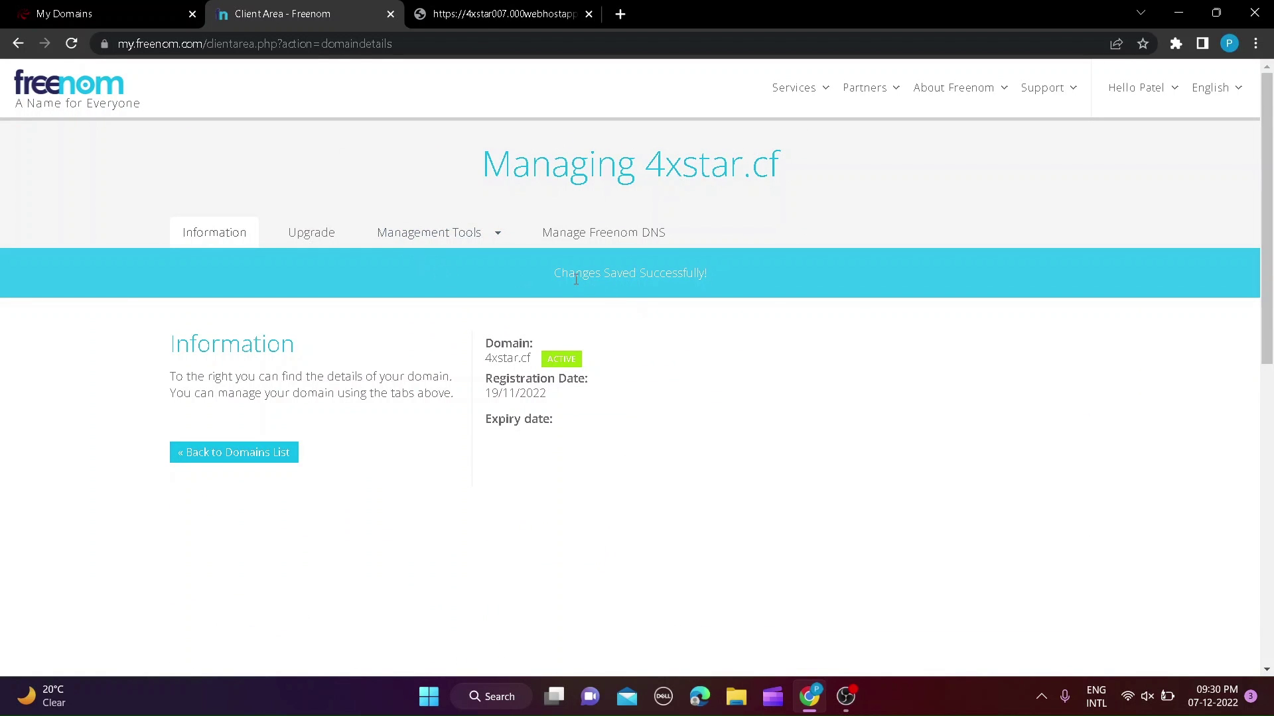
- Enter 4Xstar.cf as the domain name, confirming it on Freenom, and park it on 4xstar007
click(112, 12)
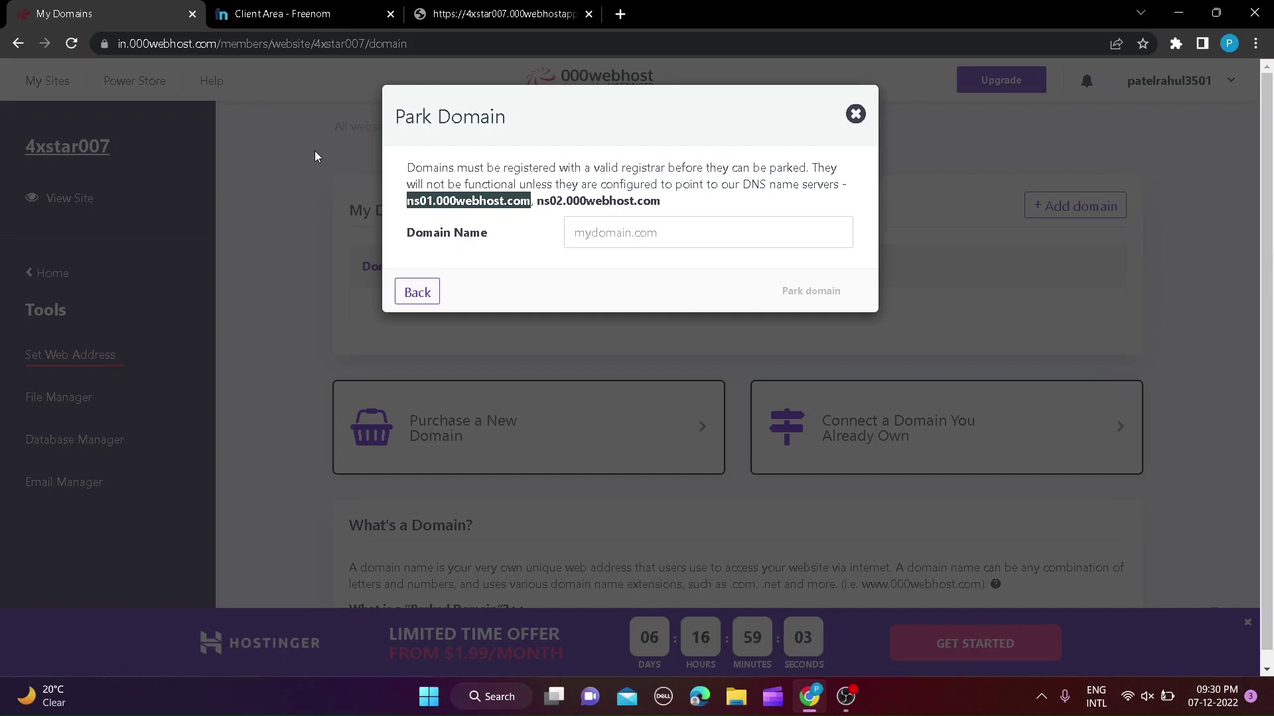
click(597, 233)
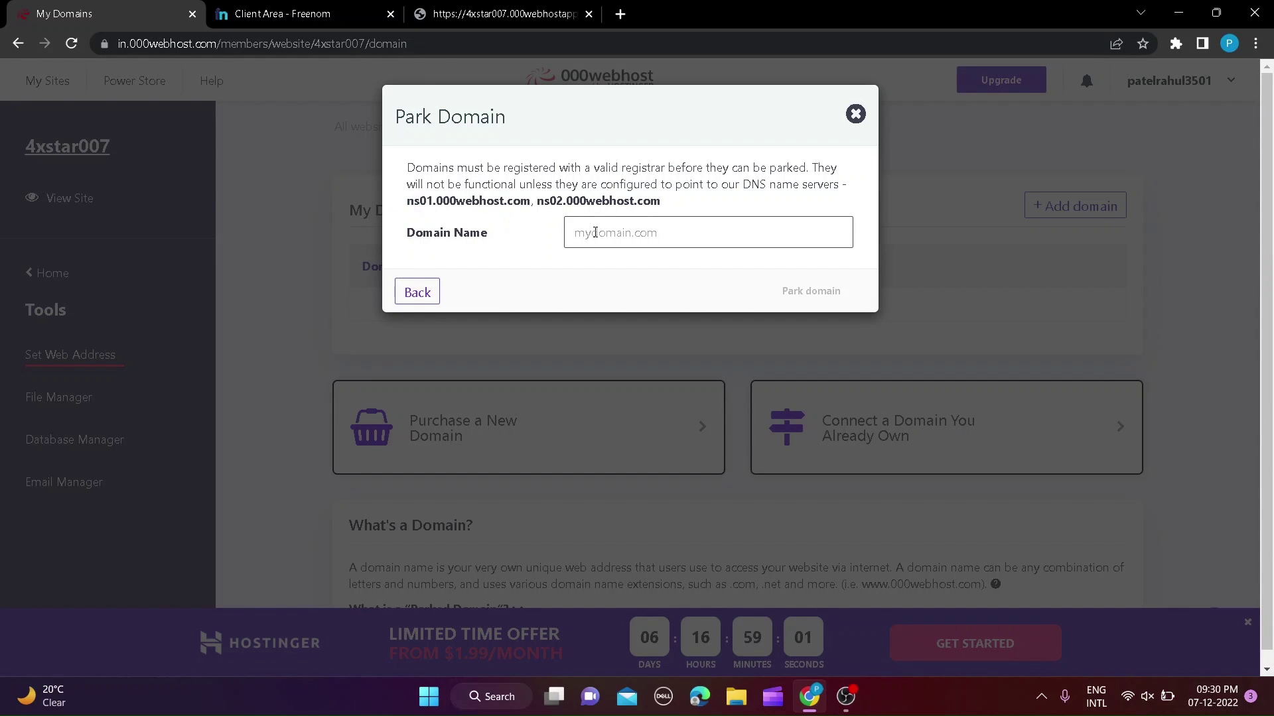
text(4Xstar.)
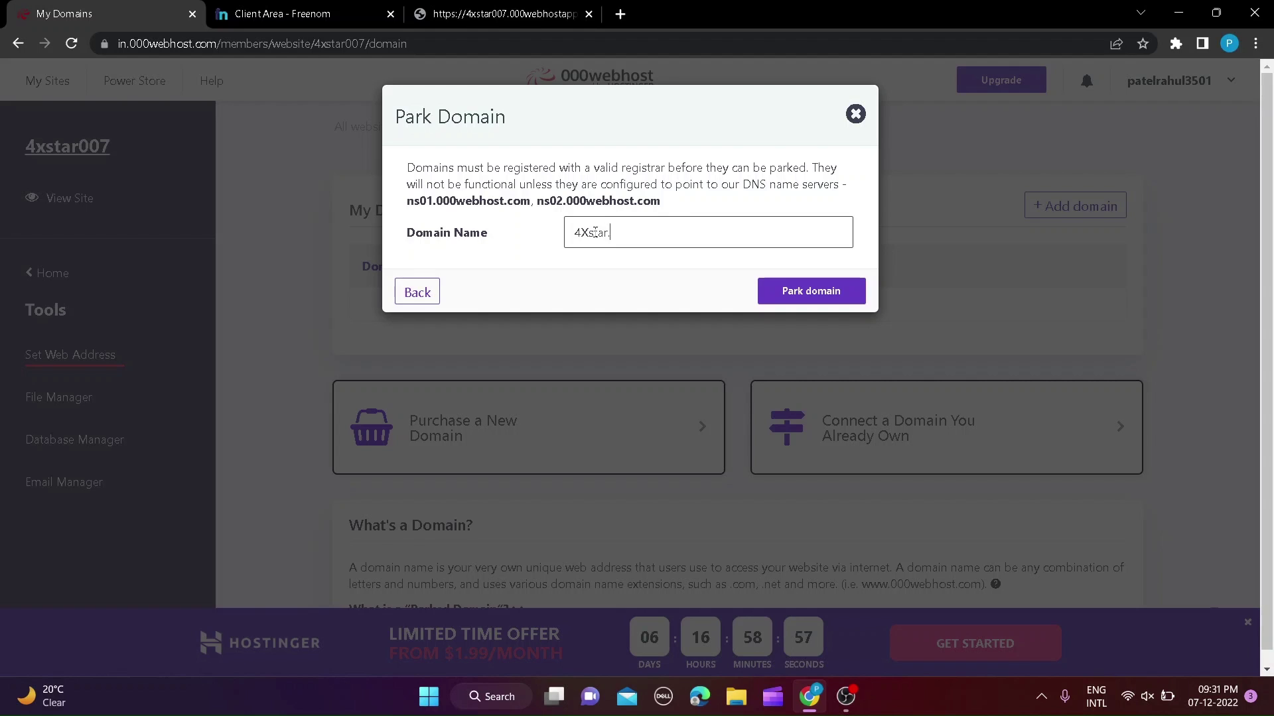
click(446, 13)
click(343, 13)
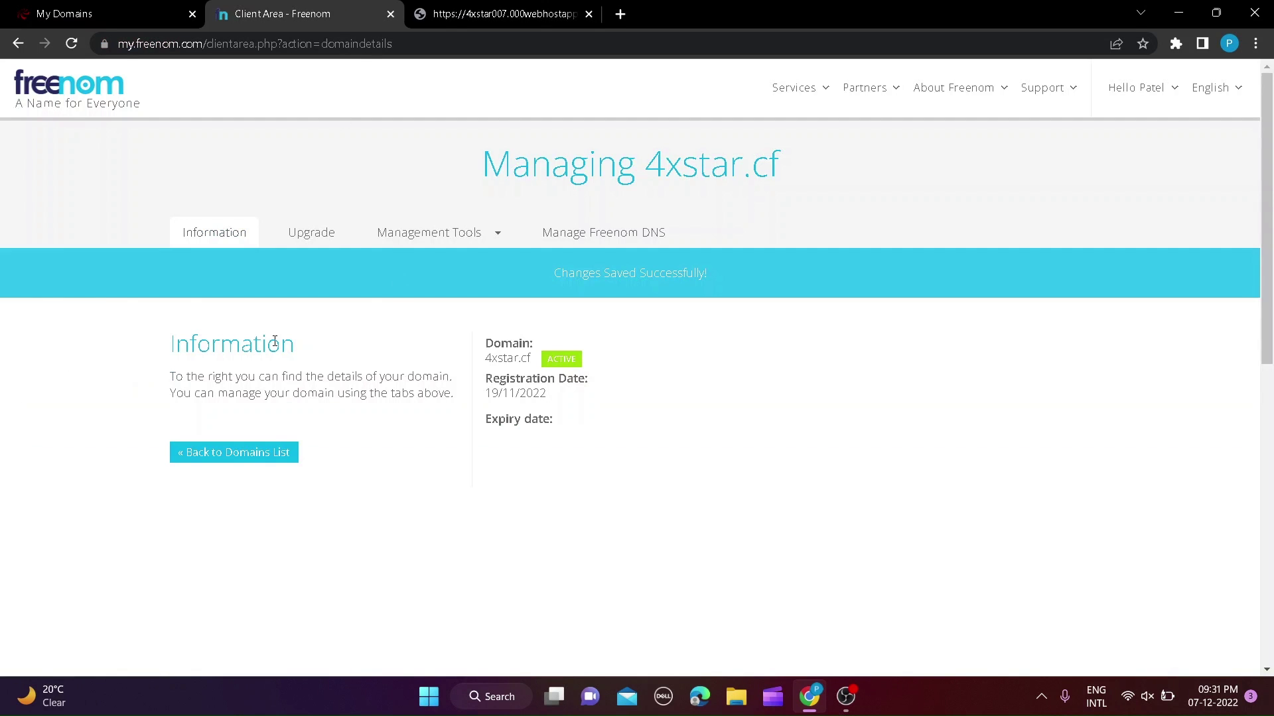
drag(532, 358, 486, 359)
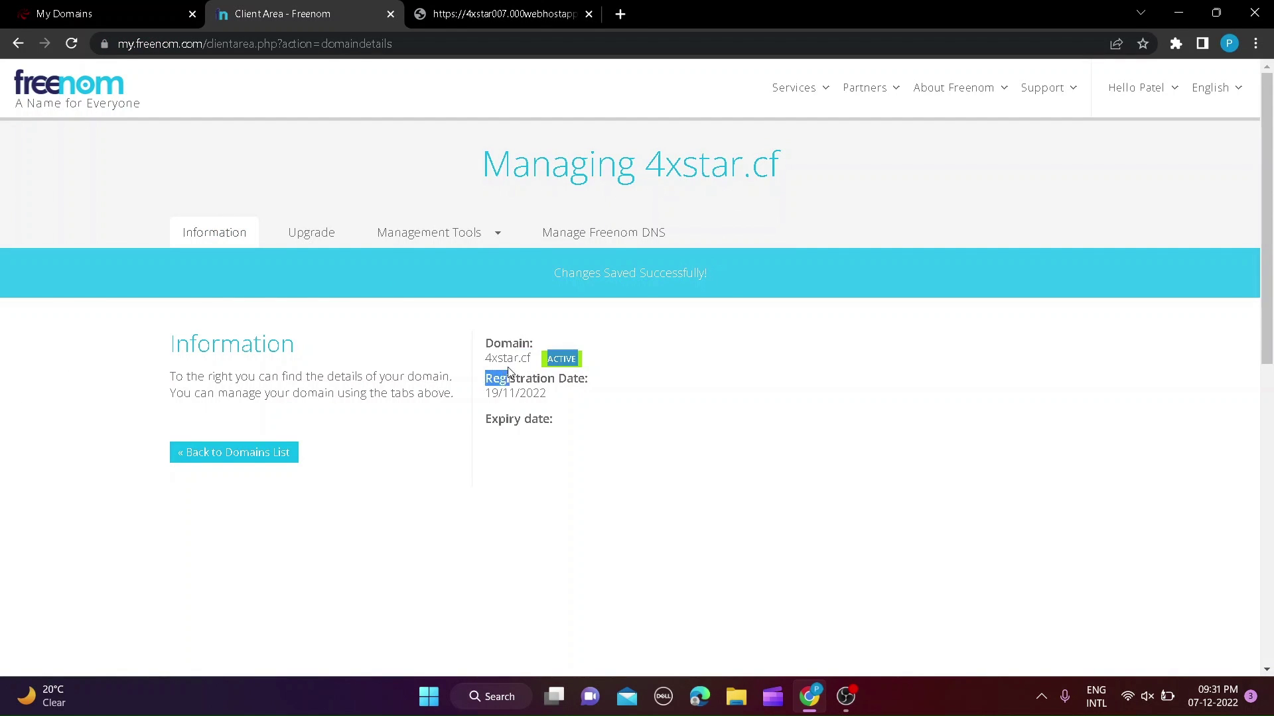
click(64, 13)
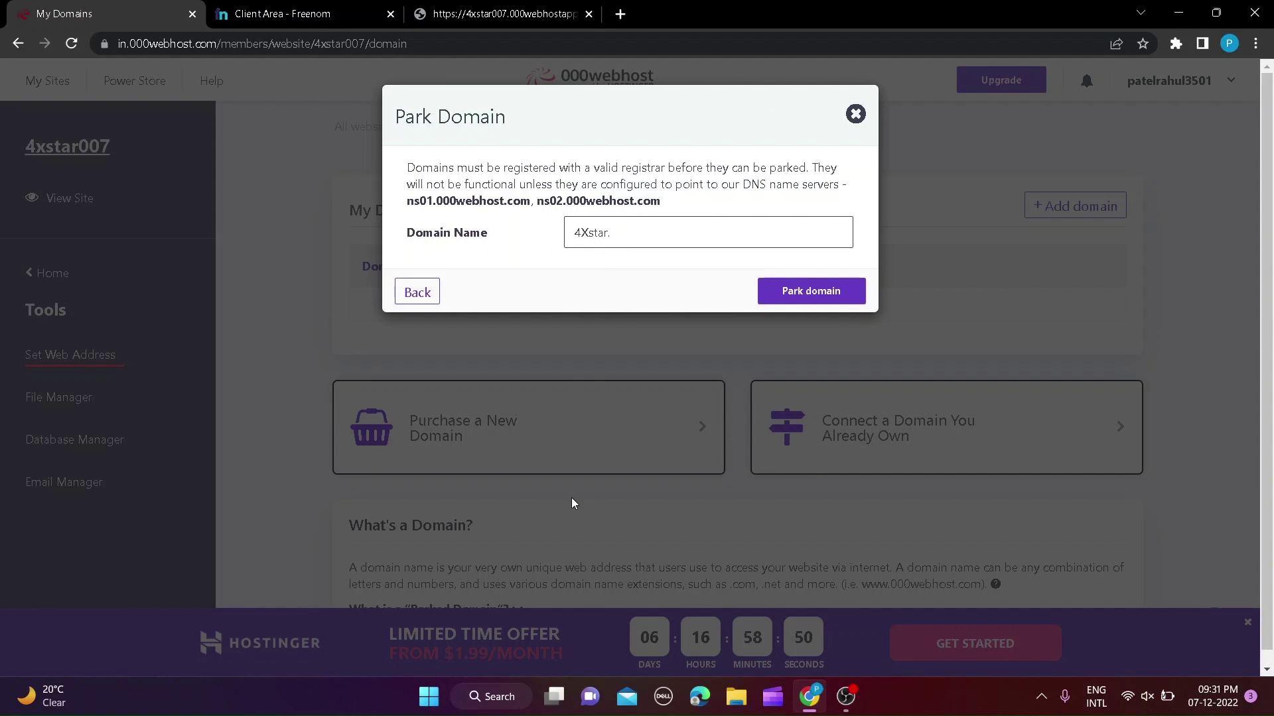
text(cf)
click(812, 291)
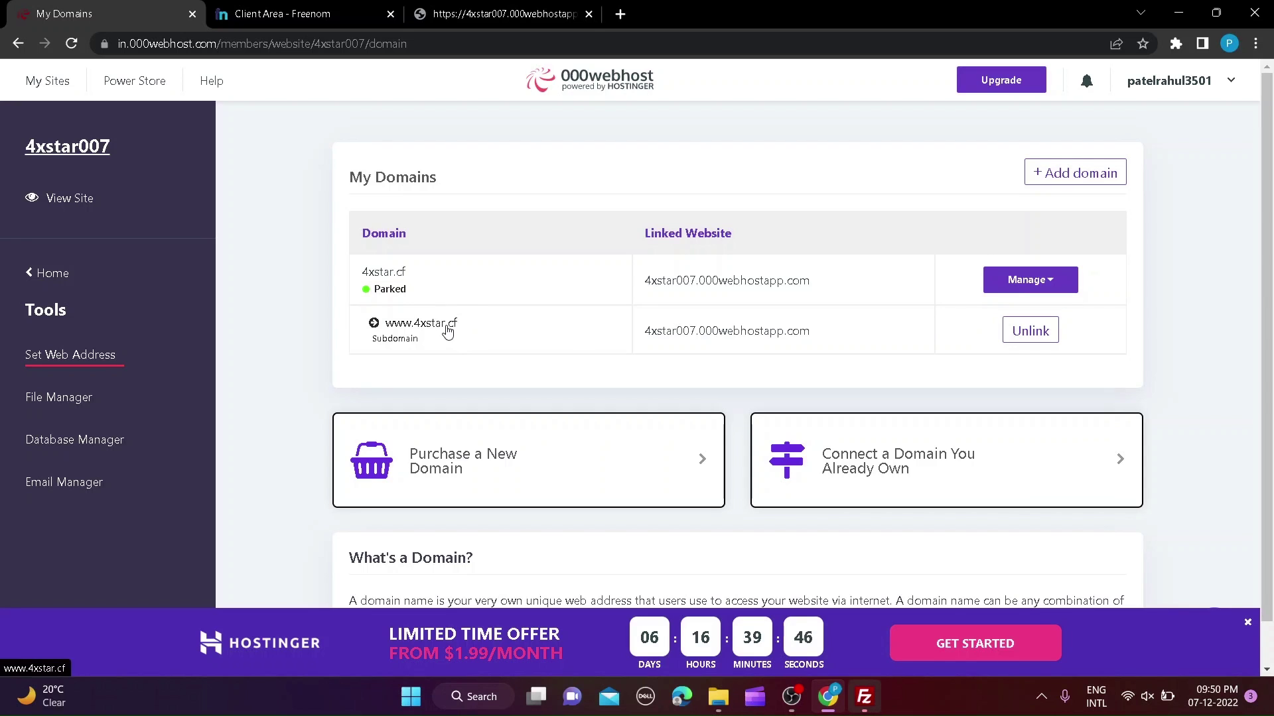
click(450, 326)
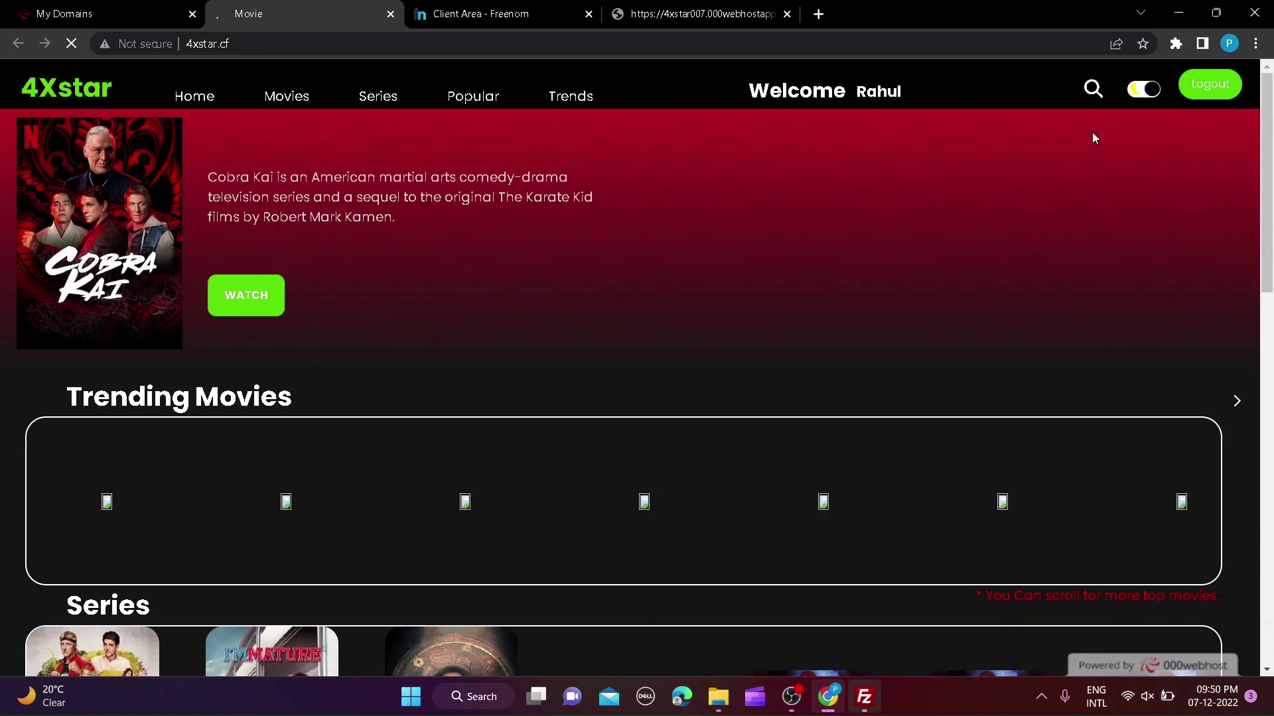
click(1177, 12)
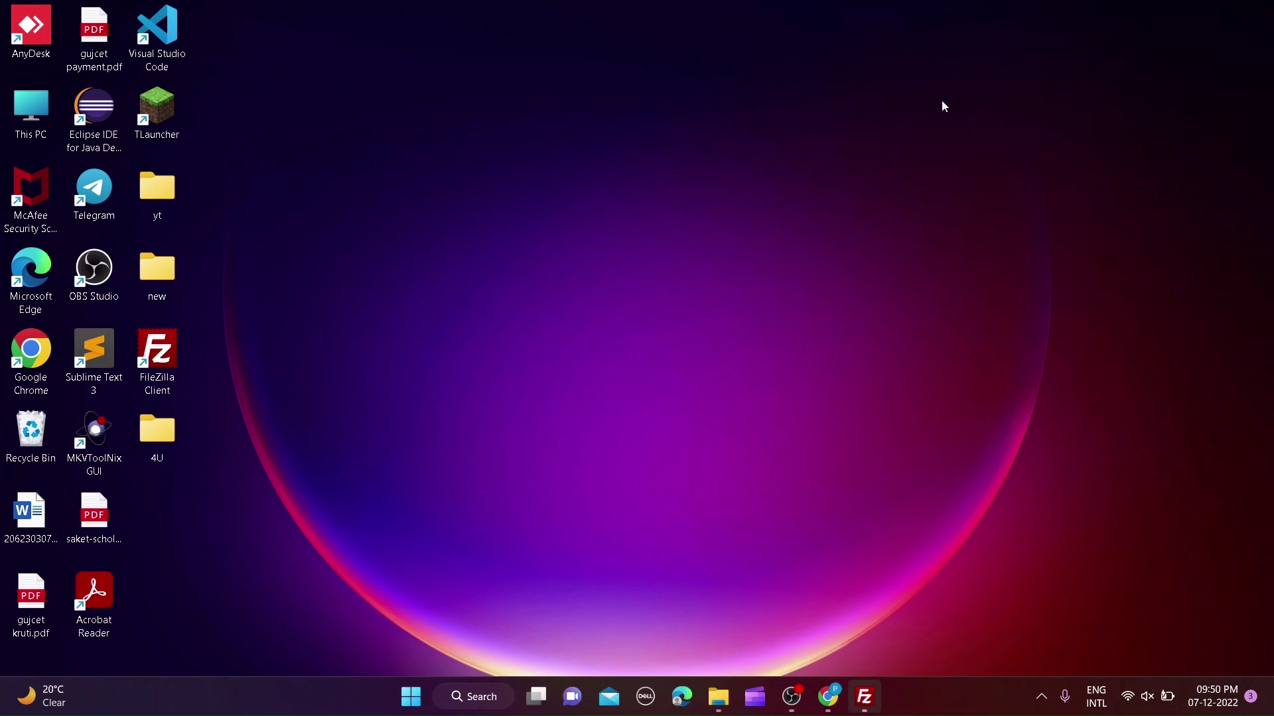